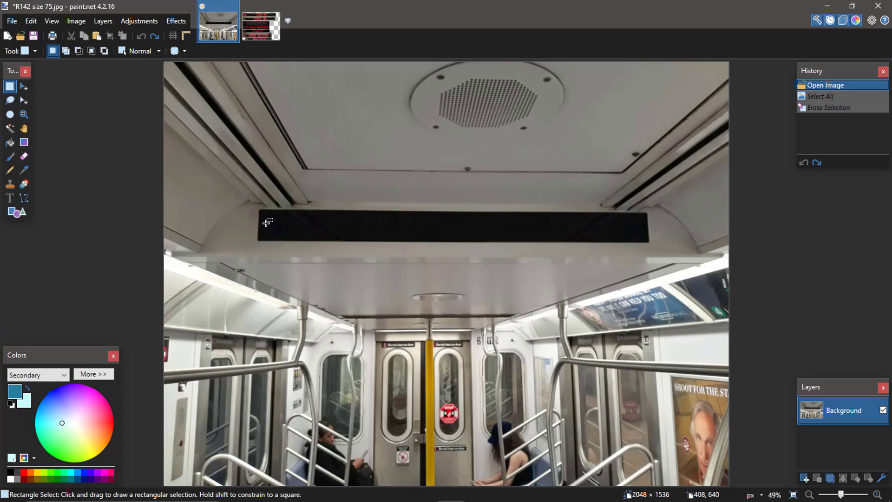
scroll(265, 223, up, 3)
scroll(310, 239, down, 1)
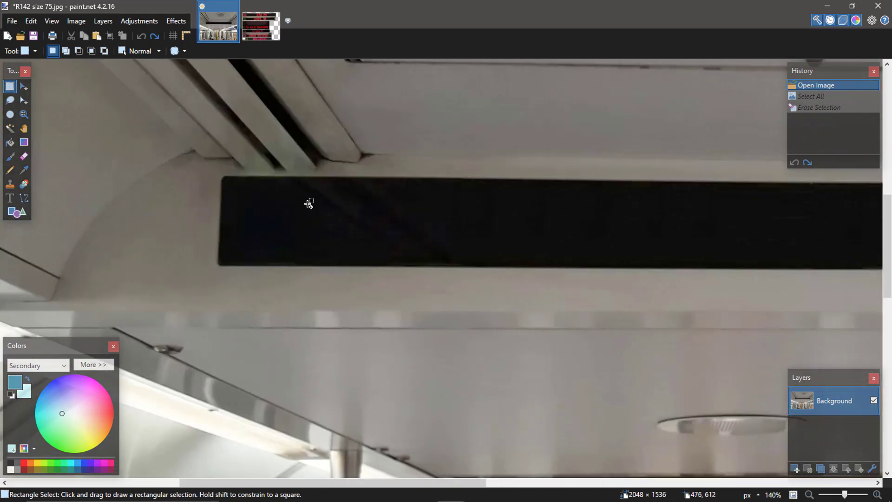
scroll(420, 225, down, 2)
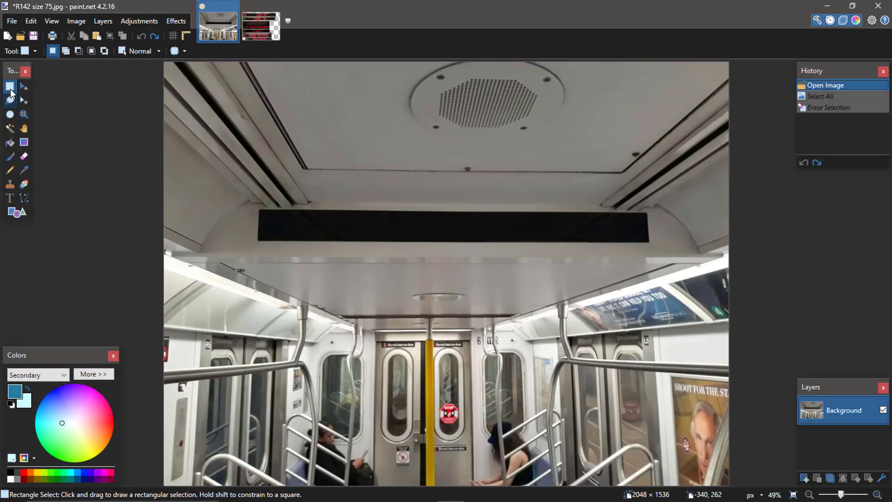
scroll(378, 215, up, 3)
drag(389, 197, 565, 289)
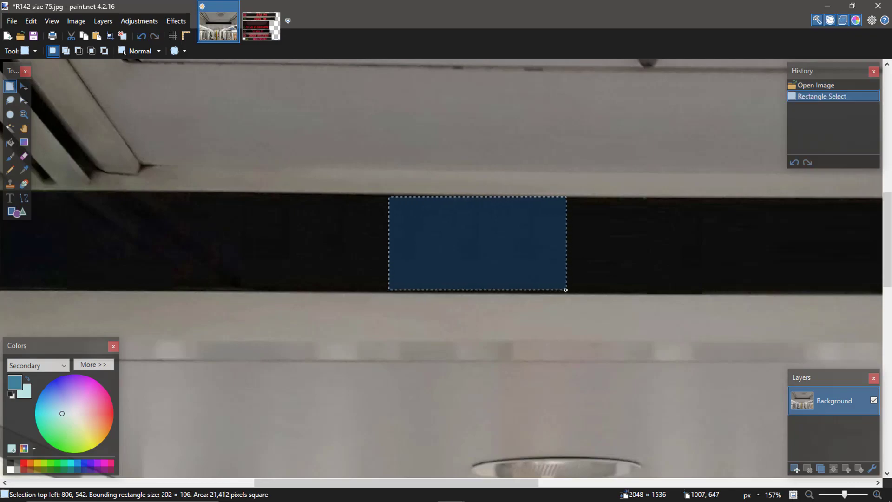
scroll(527, 255, down, 3)
click(418, 229)
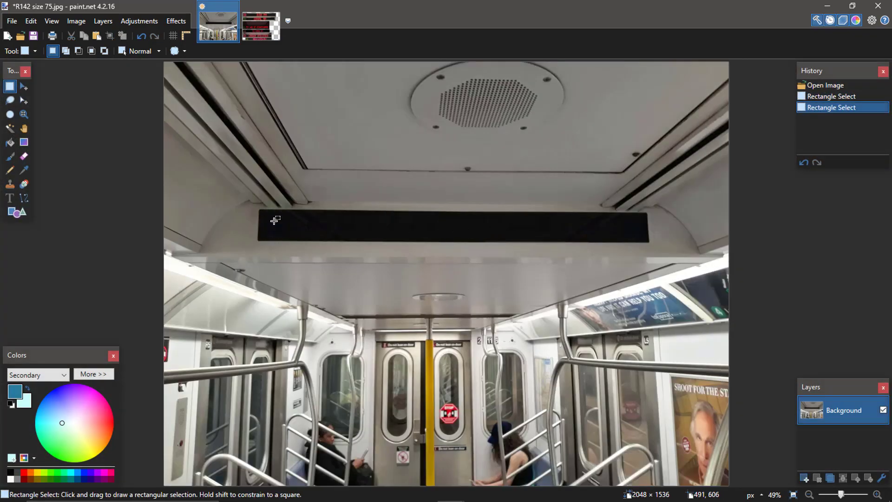
Step: Examine the blank black display strip in the subway car photo up close from end to end
scroll(305, 223, up, 2)
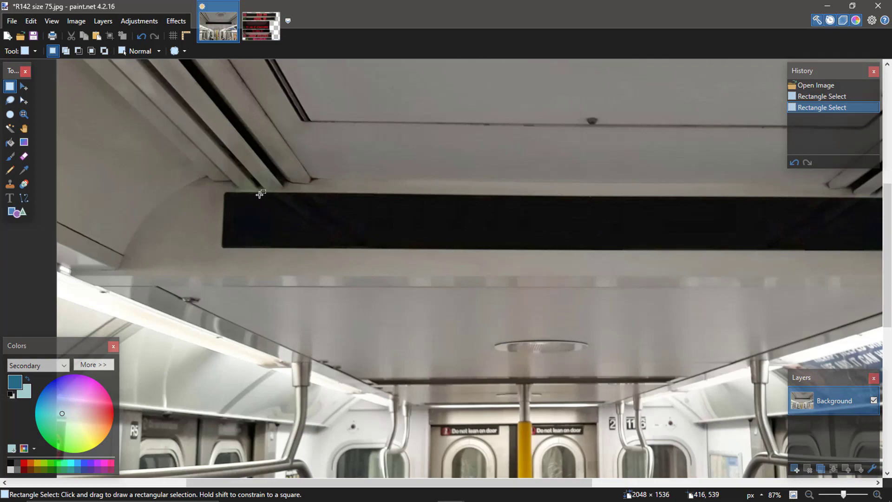
drag(420, 251, 139, 247)
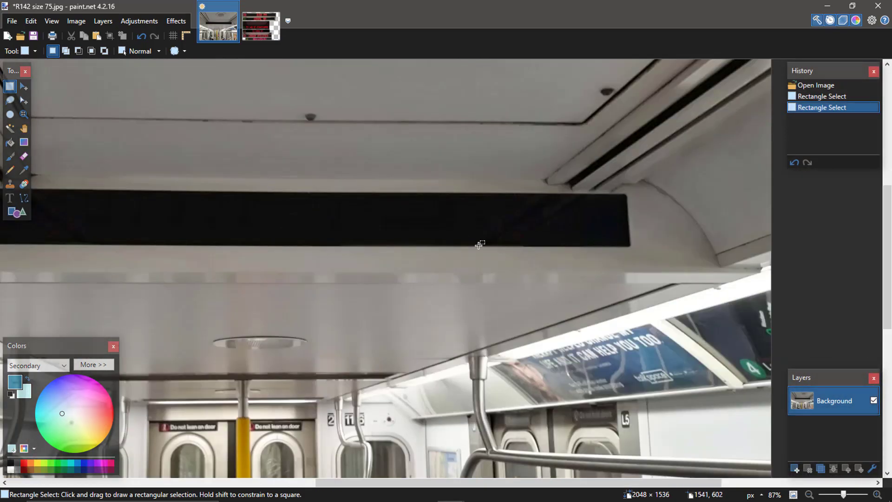
scroll(413, 247, down, 2)
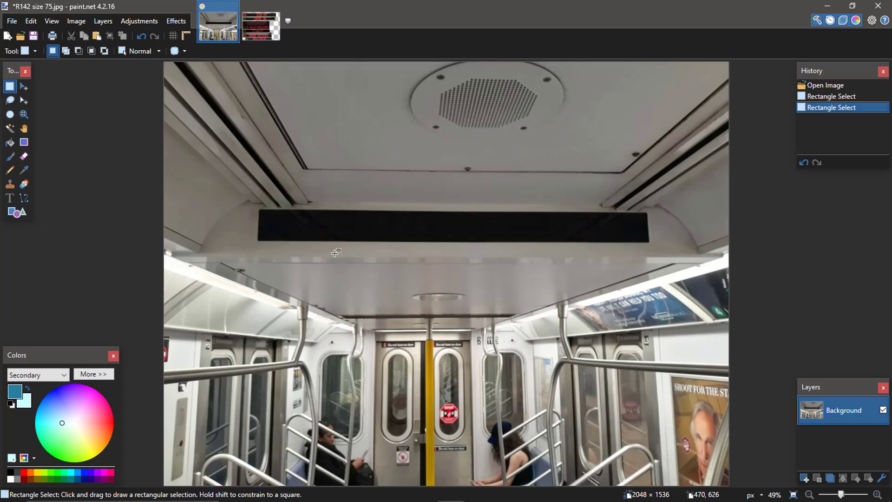
scroll(305, 223, up, 3)
scroll(701, 227, down, 3)
scroll(241, 239, up, 3)
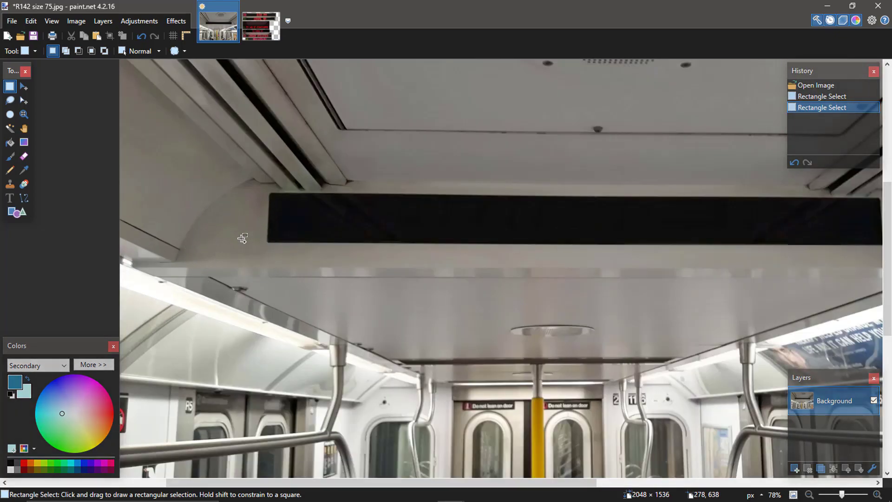
scroll(241, 239, down, 3)
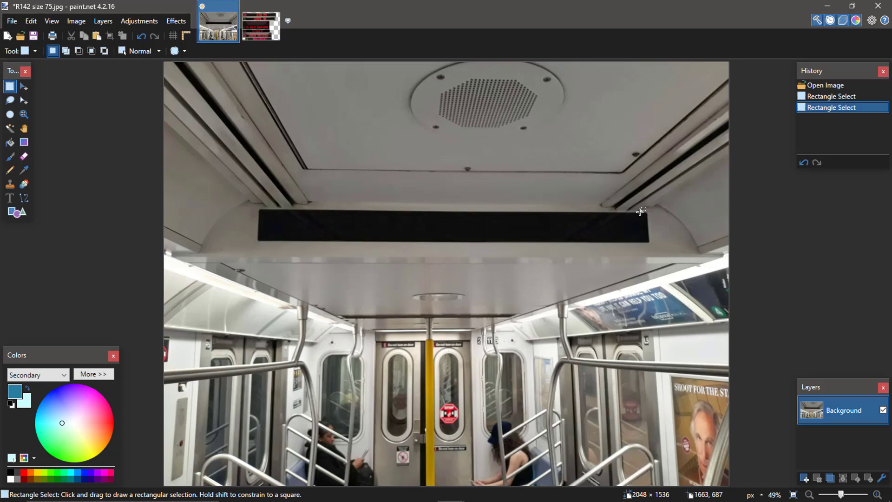
Step: Add a new layer above the Background and erase its entire contents, with the Text tool active
click(10, 198)
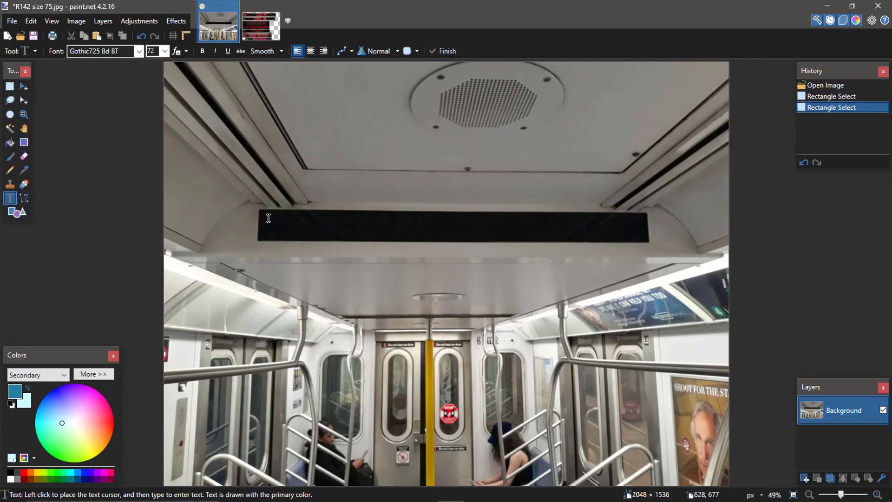
click(804, 479)
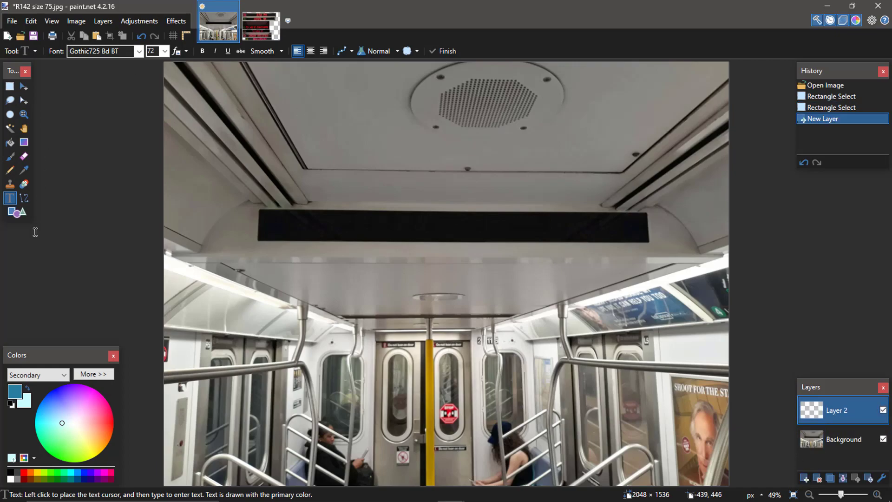
key(ctrl+a)
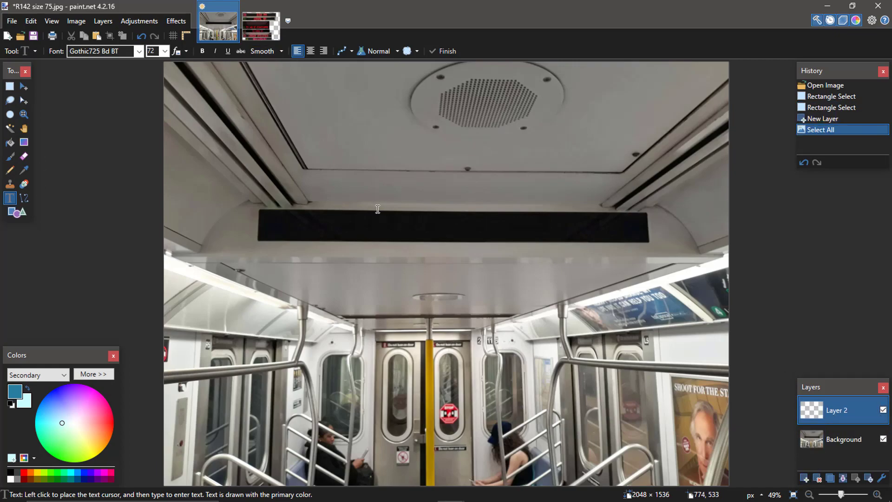
key(Delete)
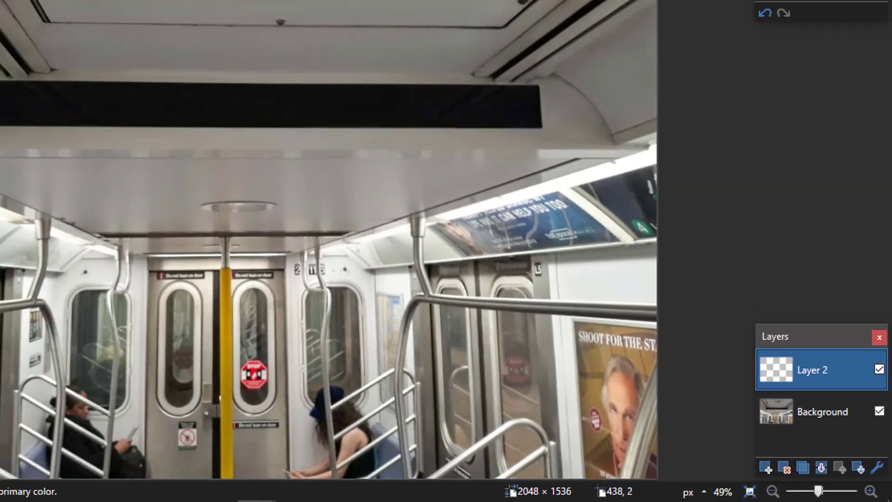
Step: Switch to reference.png and sample the red of a lit LED dot in the "3:33 PM" sign as the primary color
click(277, 30)
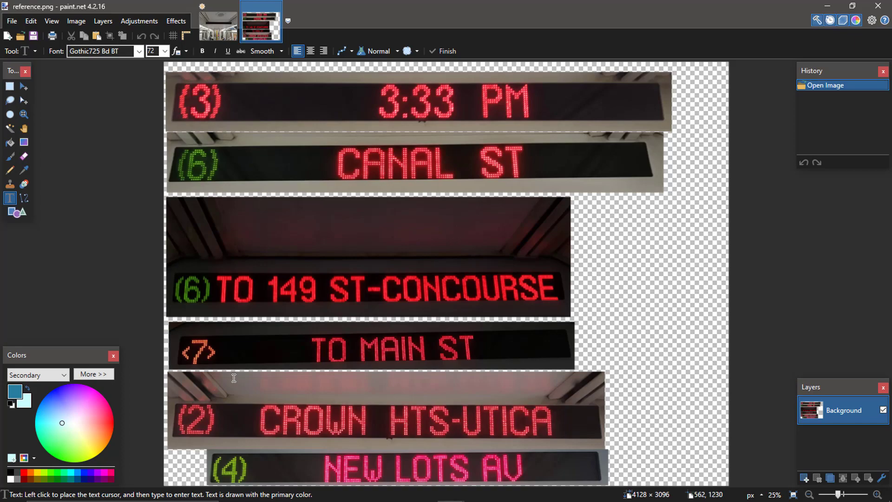
click(24, 170)
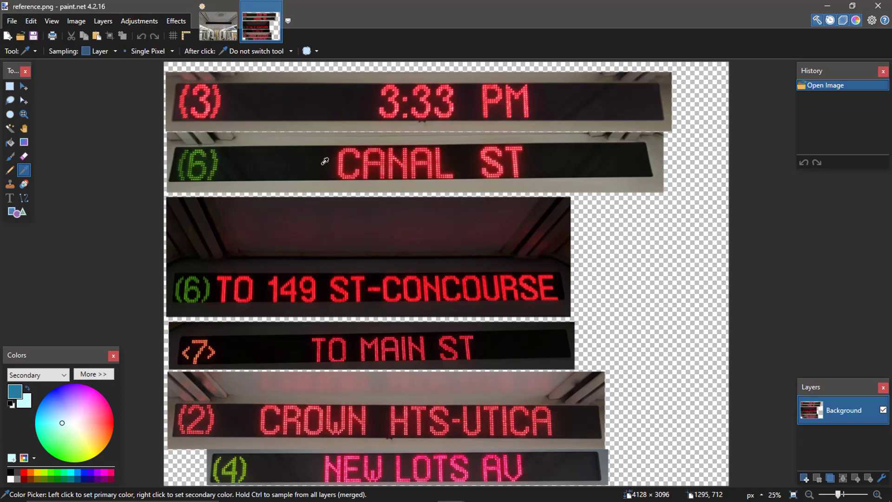
click(355, 149)
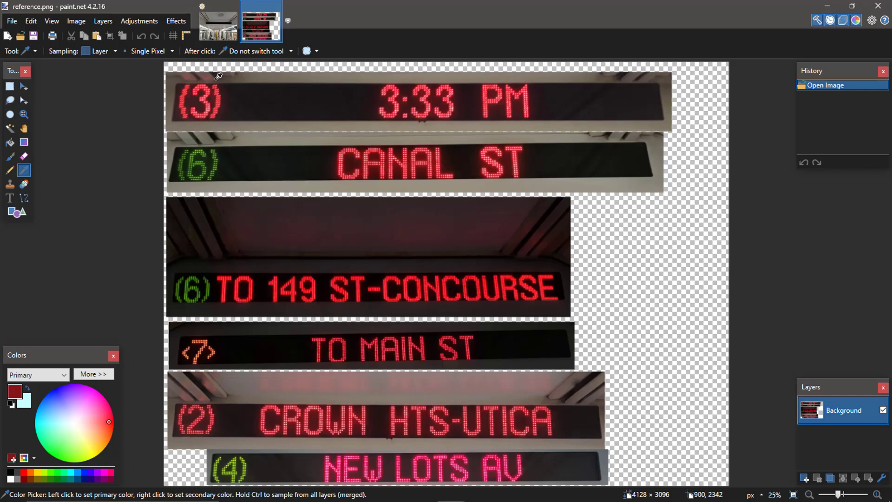
scroll(328, 90, up, 3)
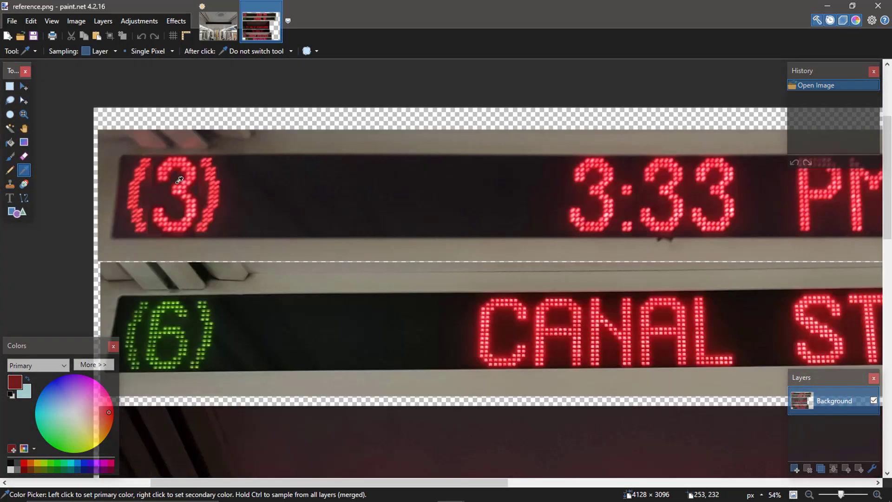
drag(562, 193, 451, 193)
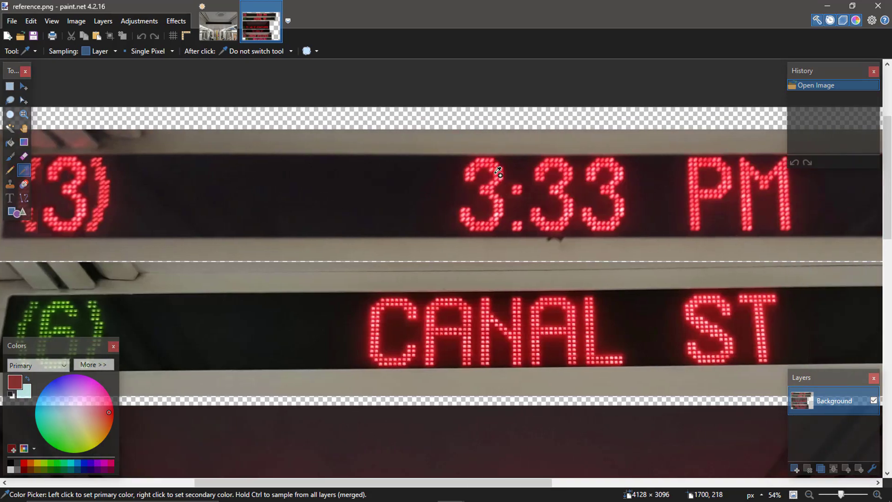
scroll(474, 222, up, 4)
scroll(476, 218, up, 2)
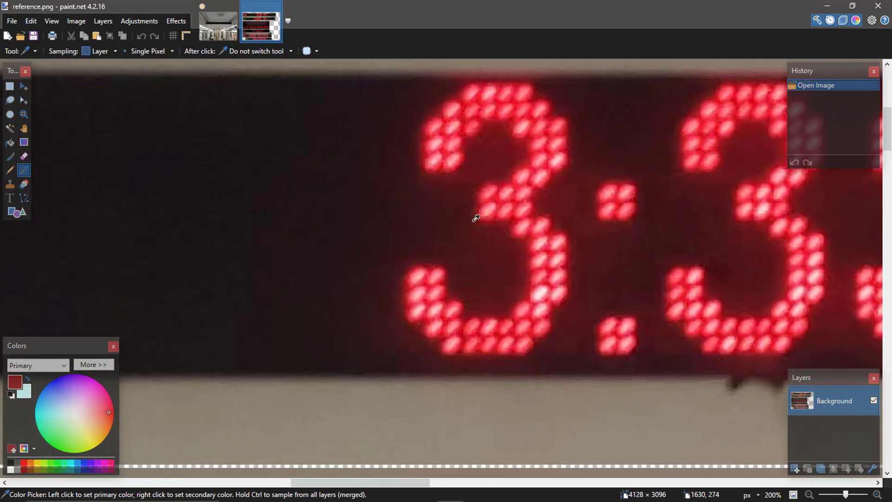
scroll(462, 297, up, 3)
click(450, 223)
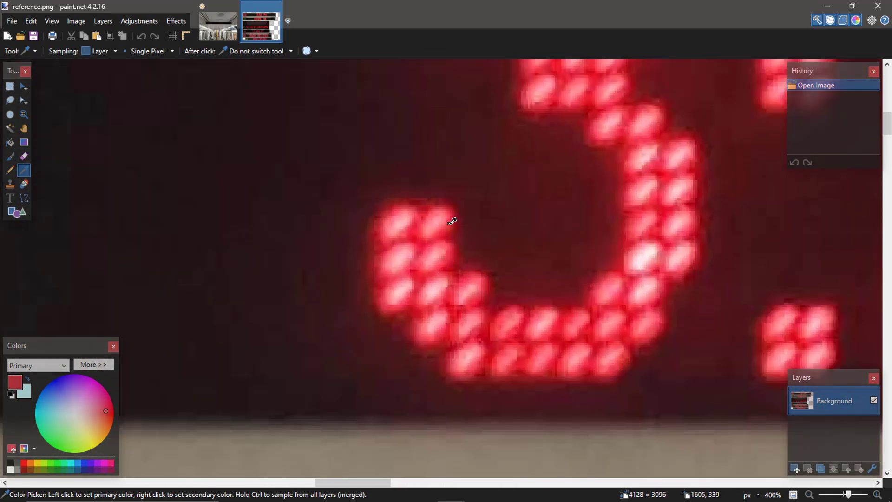
click(453, 223)
Step: Return to the subway car photo, start a text entry at the left end of the black display, and set the font to R142A interior
click(218, 26)
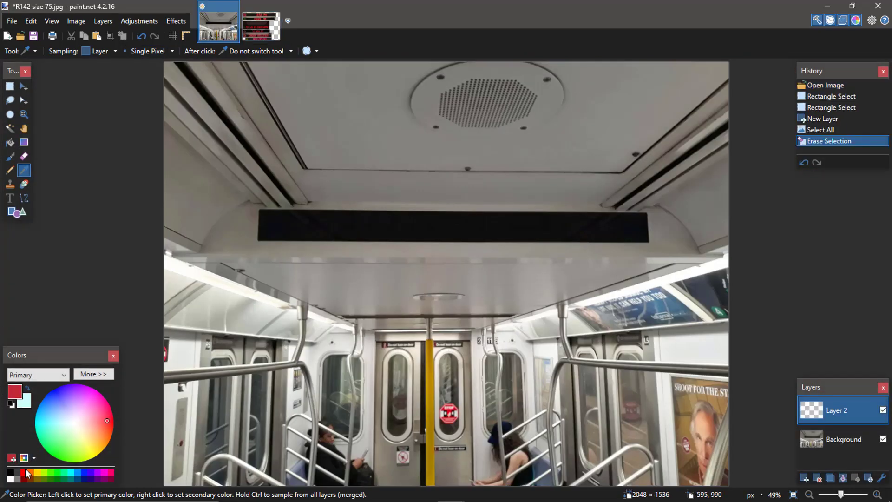
click(9, 197)
click(266, 225)
click(138, 51)
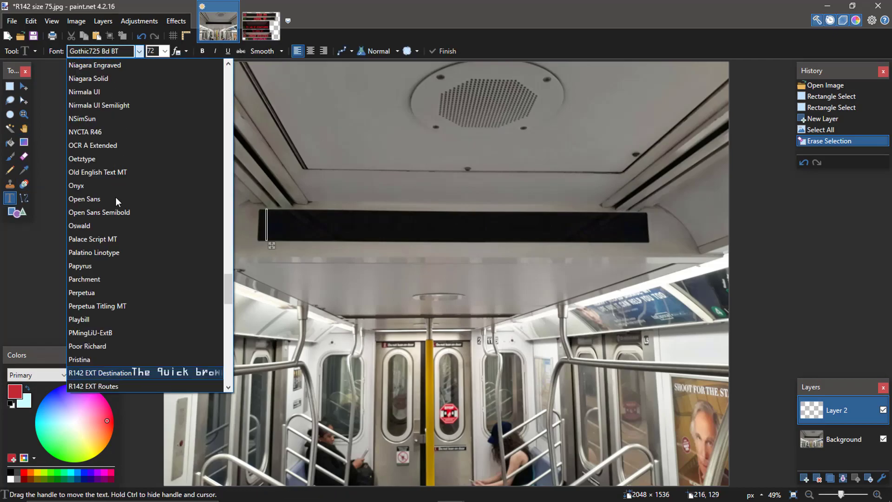
scroll(115, 294, down, 2)
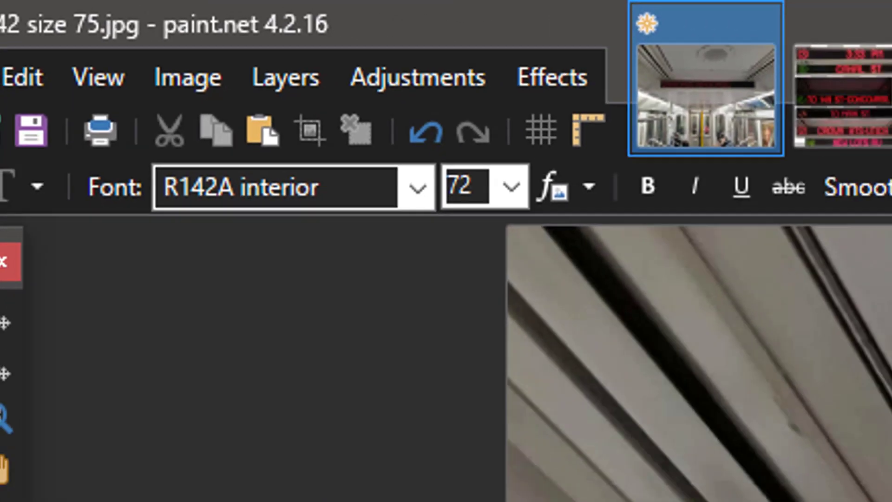
key(BackSpace)
key(BackSpace)
key(BackSpace)
key(BackSpace)
key(BackSpace)
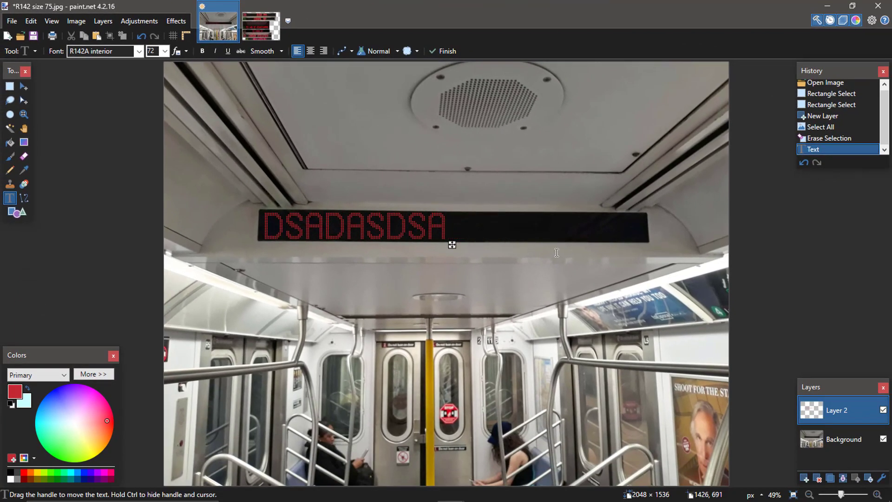
key(BackSpace)
key(BackSpace)
key(BackSpace)
key(BackSpace)
key(BackSpace)
key(BackSpace)
key(BackSpace)
key(BackSpace)
key(BackSpace)
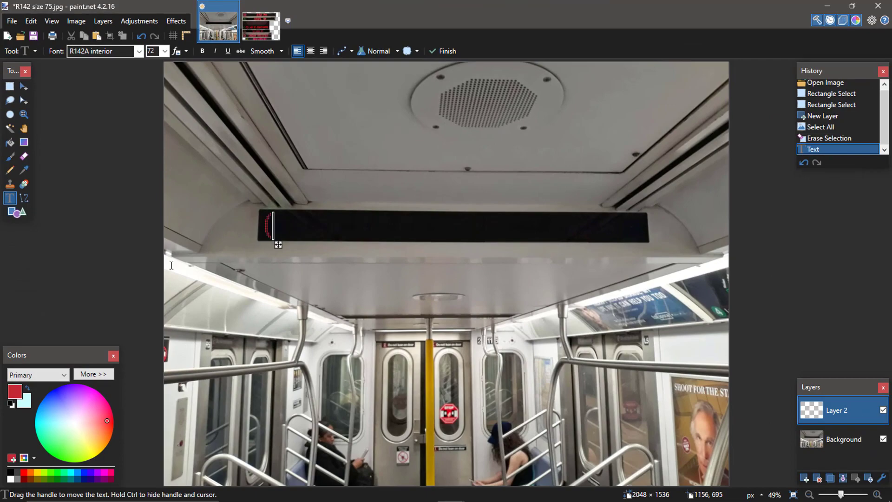
scroll(284, 228, up, 5)
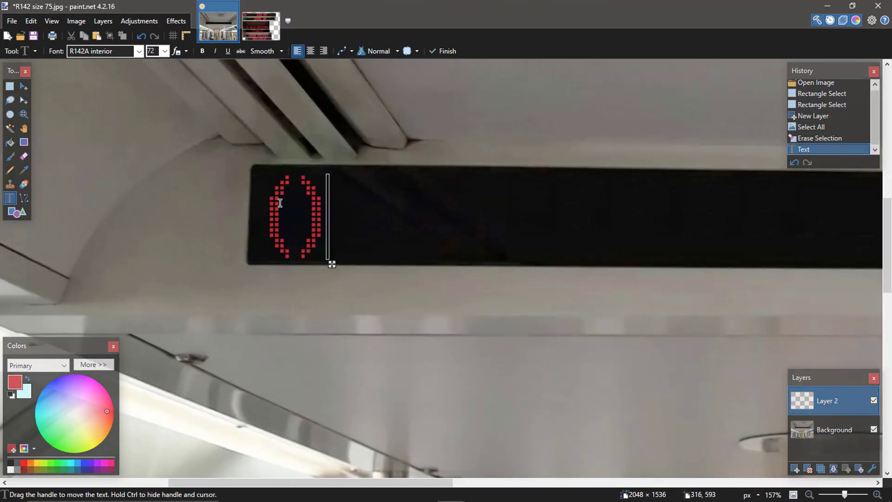
key(ctrl+b)
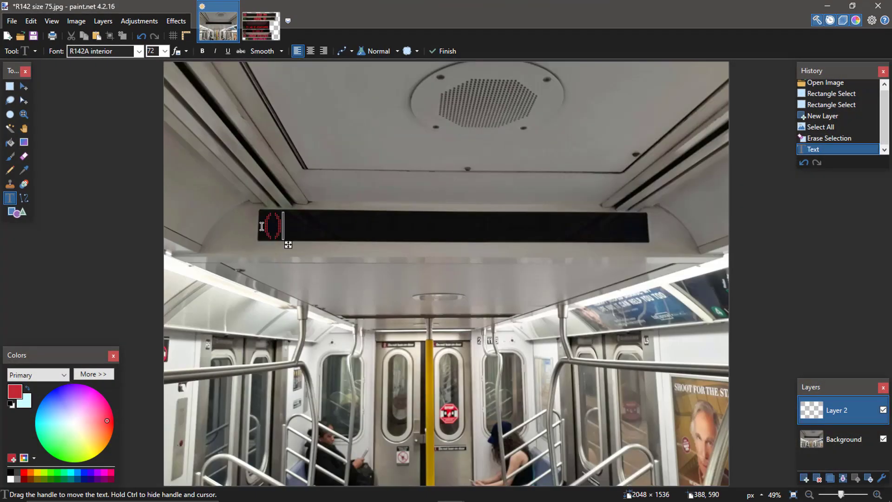
scroll(267, 228, up, 3)
scroll(268, 228, down, 3)
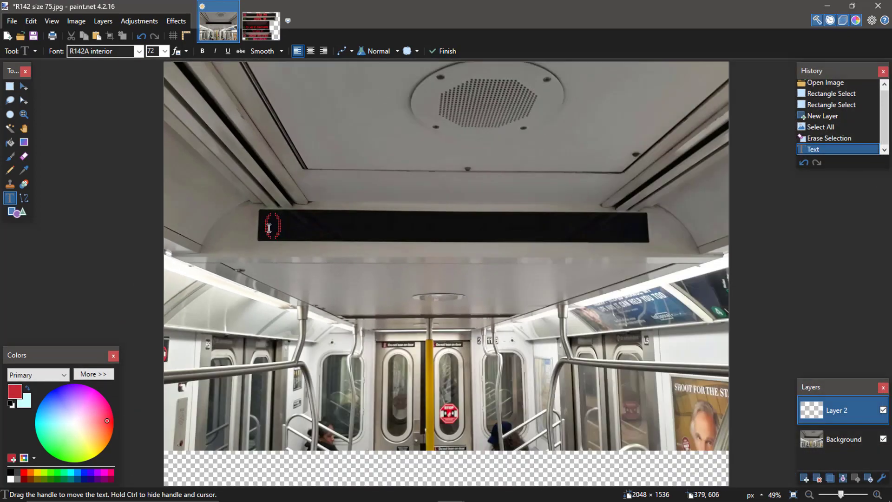
Step: Write "(3) TIMES SQ-42 ST" at font size 75, starting at the left end of the black display
drag(269, 245, 273, 247)
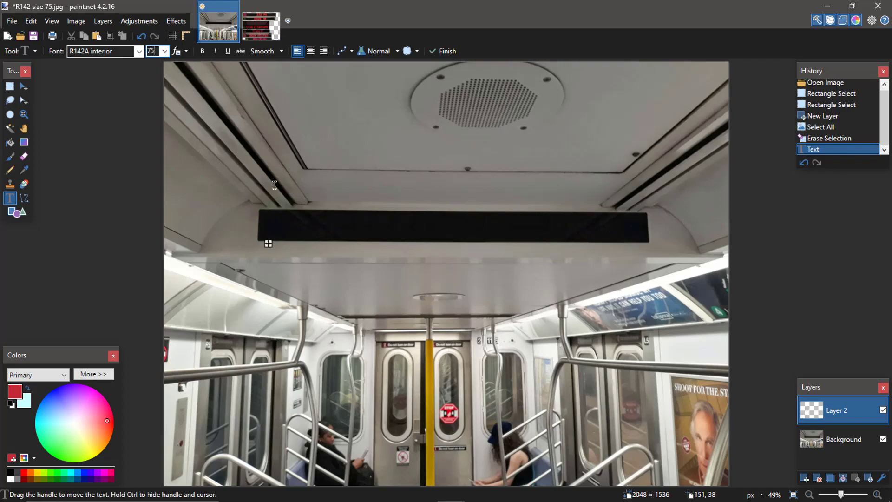
drag(269, 244, 270, 245)
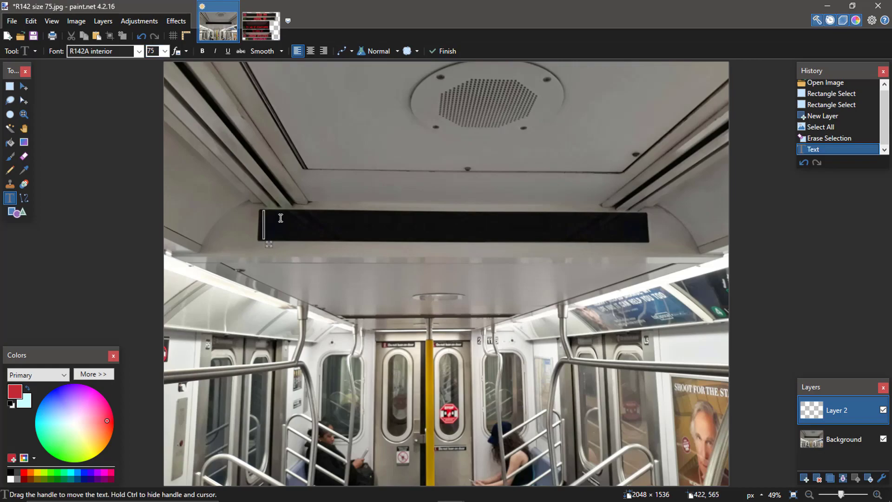
text((3) T)
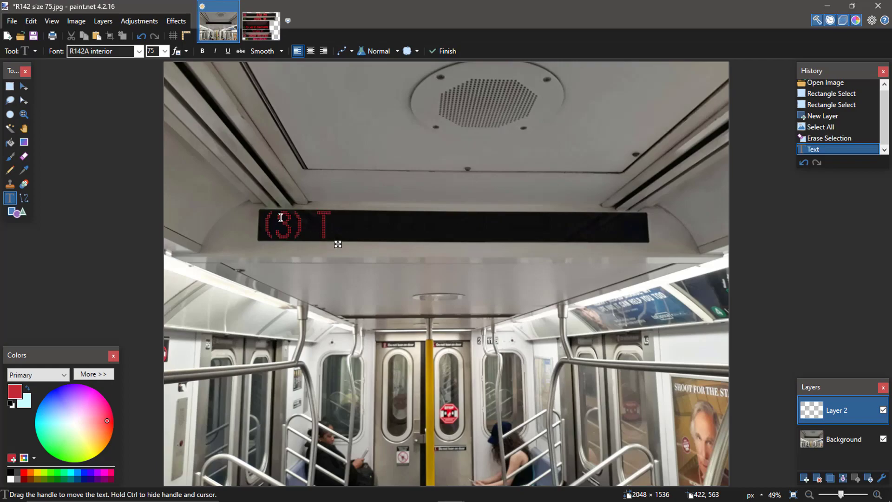
text(IM)
key(BackSpace)
key(BackSpace)
key(BackSpace)
text(IMES S)
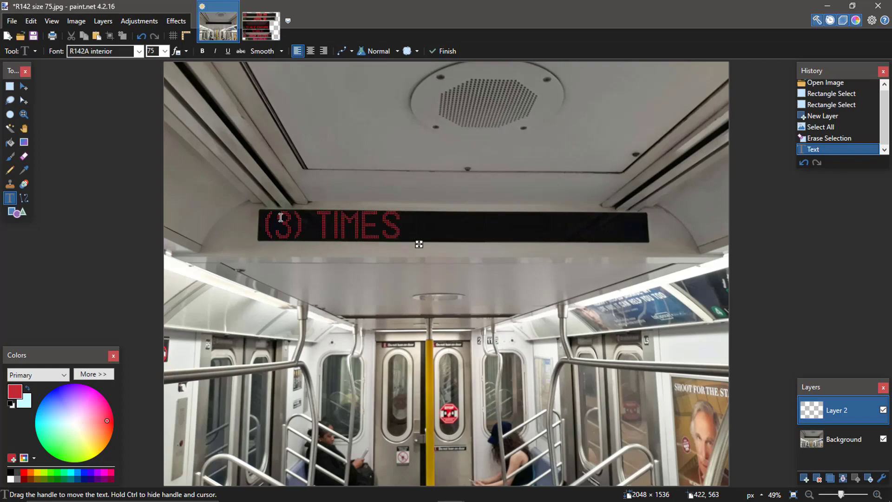
text(Q-42 ST)
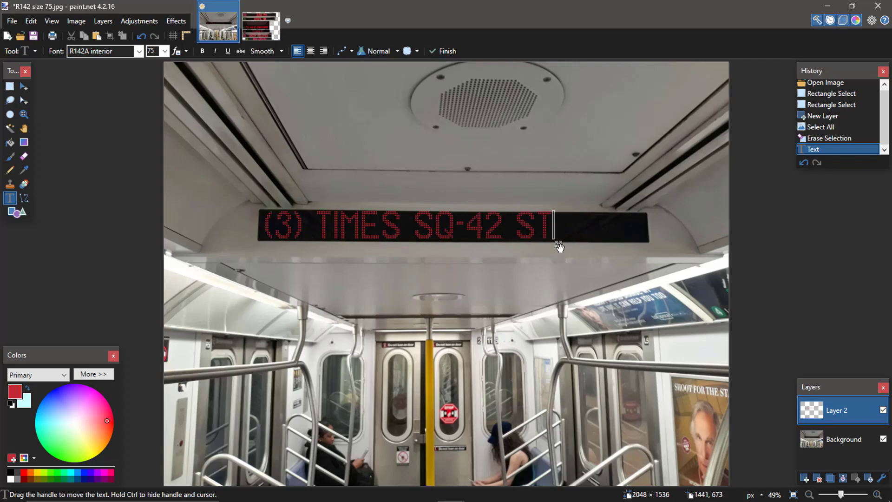
Step: Nudge the display text slightly into place and set its font size to 73
mouse_move(558, 245)
mouse_down()
mouse_move(567, 251)
mouse_move(559, 244)
mouse_up()
click(155, 51)
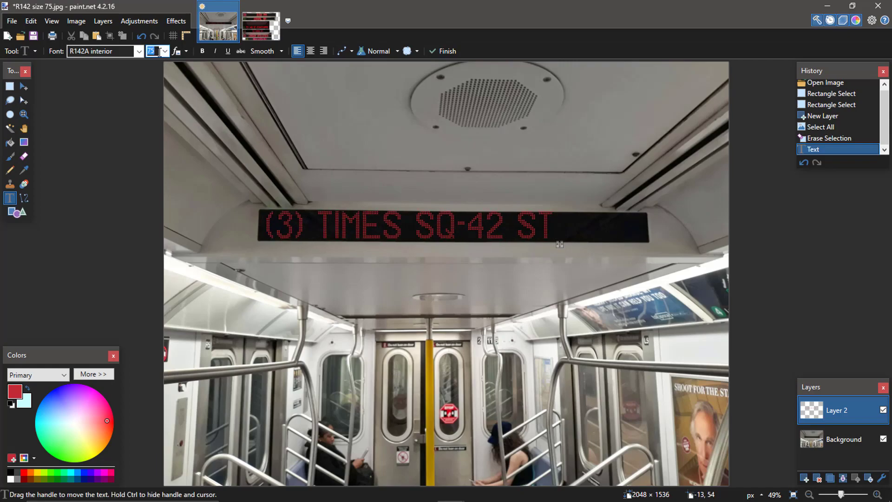
text(73)
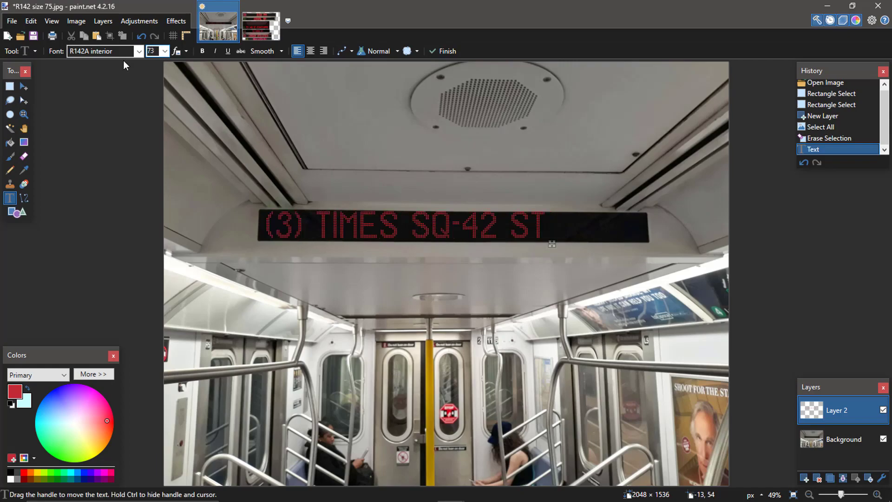
Step: Nudge the display text slightly and widen the gap between "(3)" and "TIMES" with extra spaces
mouse_move(551, 244)
mouse_down()
mouse_move(584, 247)
mouse_move(552, 247)
mouse_up()
click(311, 226)
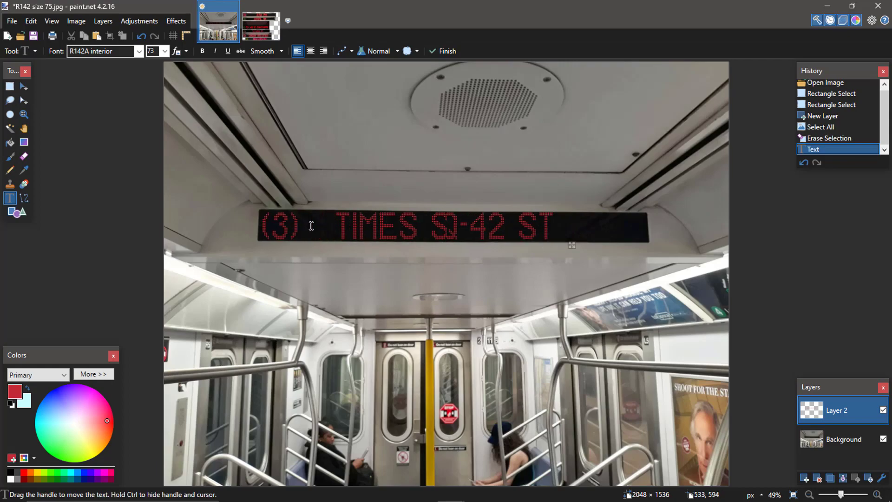
Step: Select and erase the stray dots in the gaps after "(3)", between "TIMES" and "SQ-42", and before "ST"
click(9, 86)
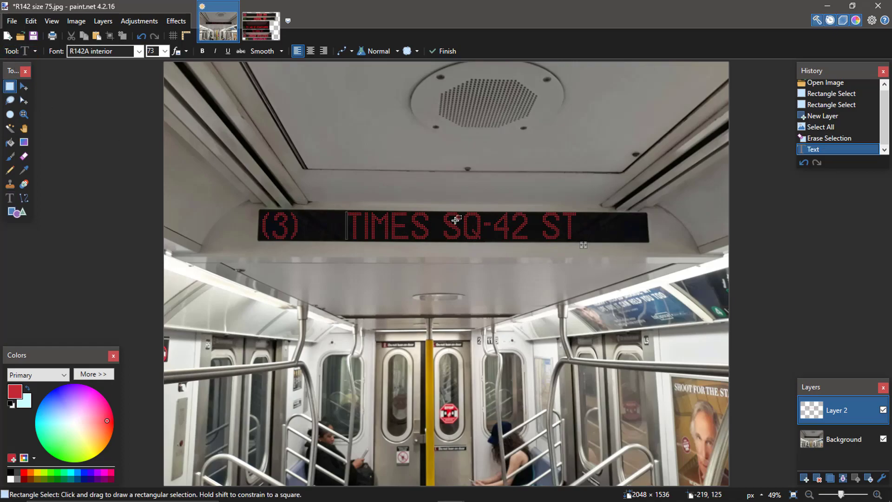
drag(303, 233, 346, 245)
scroll(473, 263, up, 5)
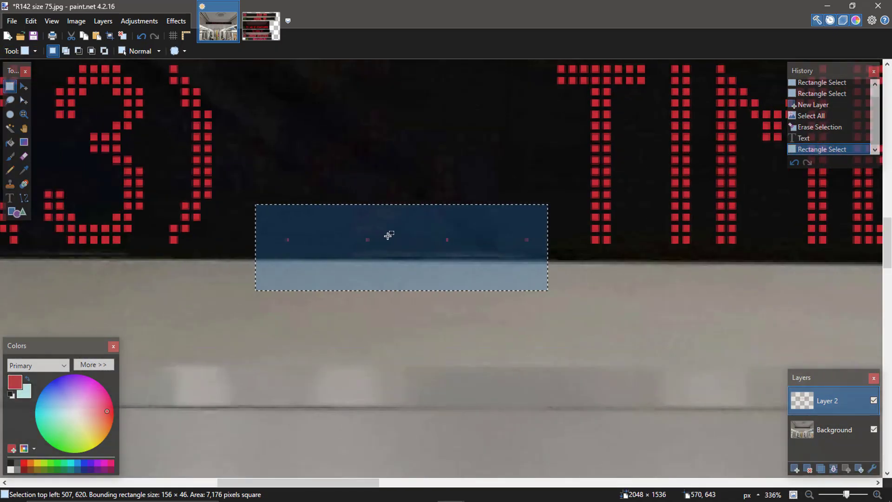
key(Delete)
scroll(175, 183, right, 10)
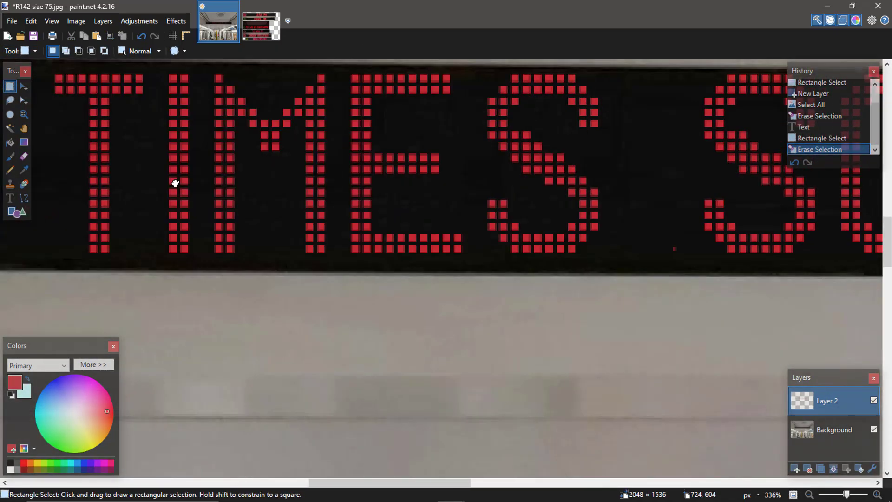
drag(164, 237, 197, 272)
key(Delete)
mouse_move(344, 185)
mouse_down()
mouse_move(256, 185)
mouse_move(0, 248)
mouse_up()
drag(386, 298, 420, 331)
key(Delete)
key(ctrl+b)
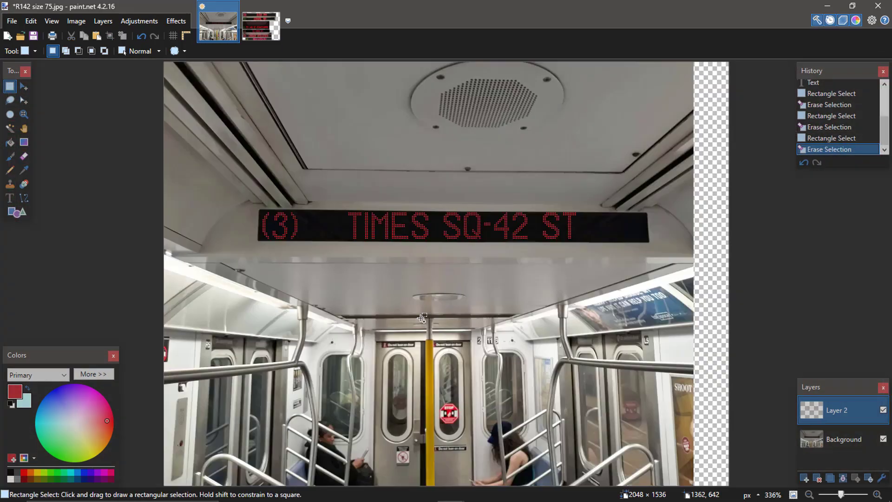
Step: Select the whole line of display text and rotate its pixels to -0.47° to follow the tilt of the black display
scroll(473, 217, up, 1)
scroll(333, 205, up, 2)
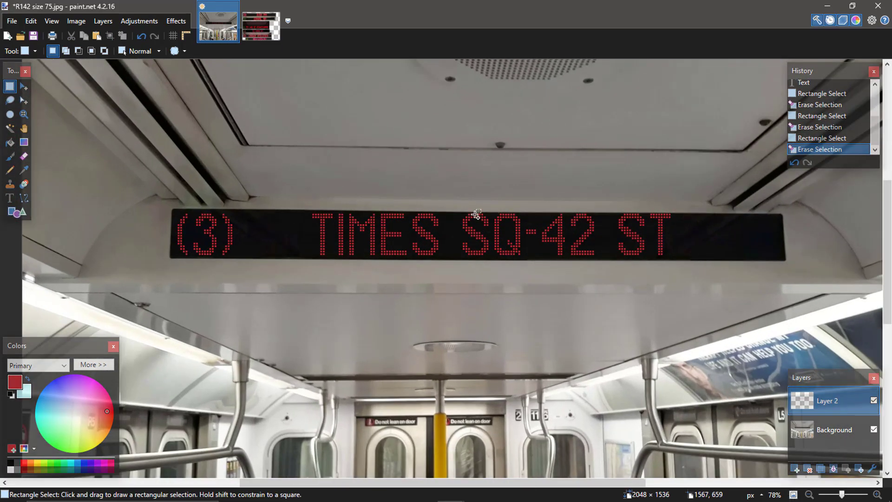
drag(156, 189, 709, 284)
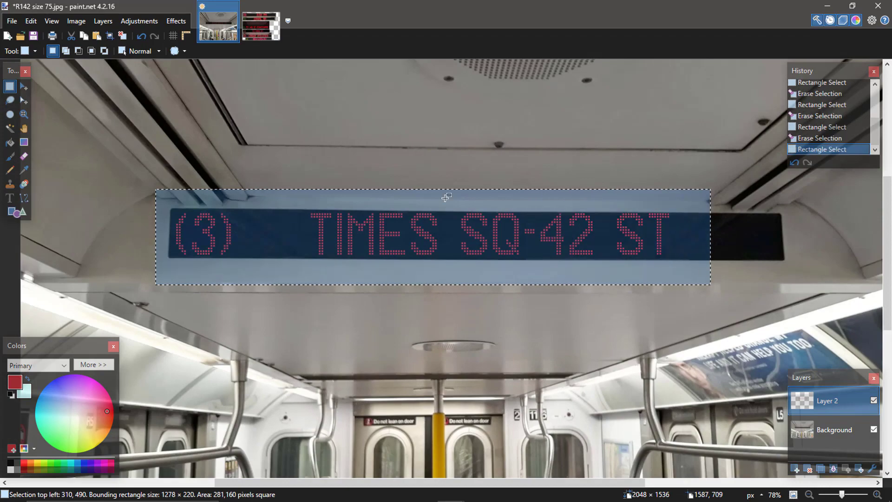
click(21, 87)
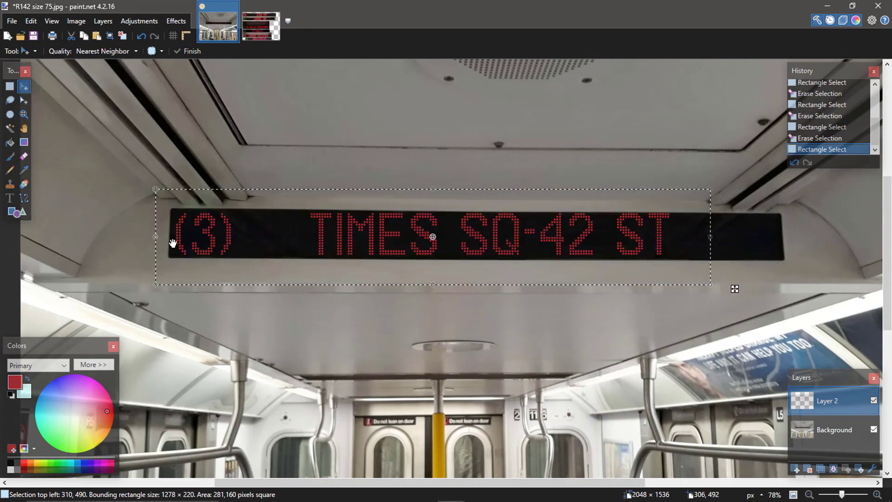
drag(431, 311, 432, 312)
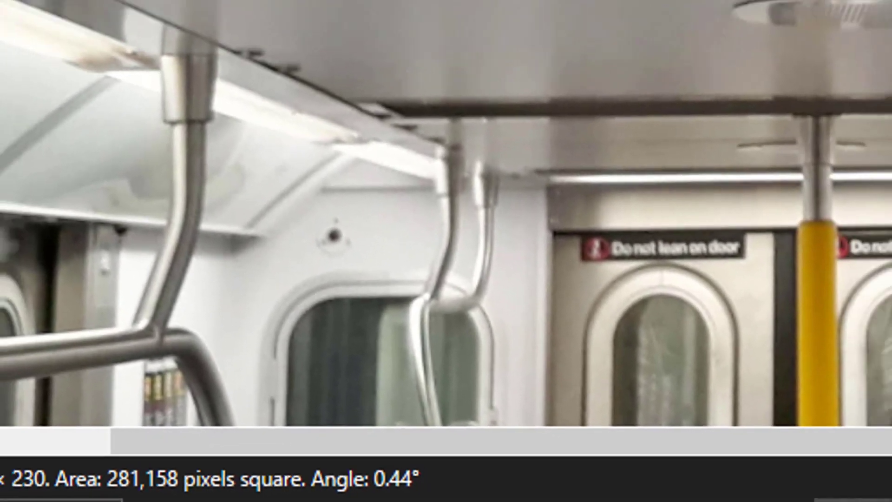
drag(467, 305, 466, 308)
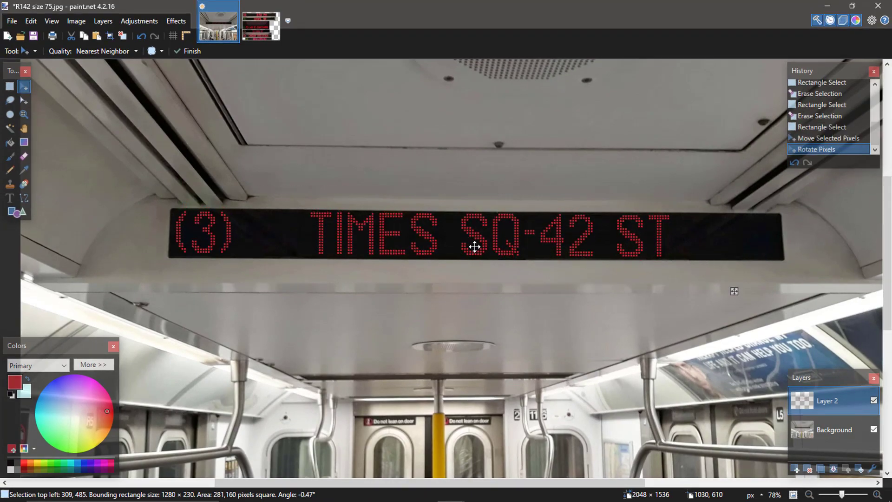
Step: Nudge the rotated text so it sits evenly inside the black display, and deselect it
drag(468, 243, 485, 225)
key(ctrl+b)
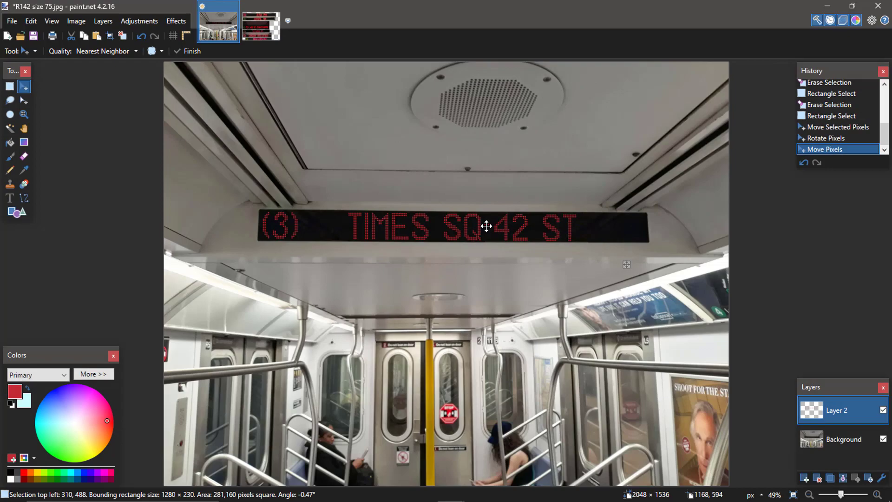
drag(486, 226, 484, 225)
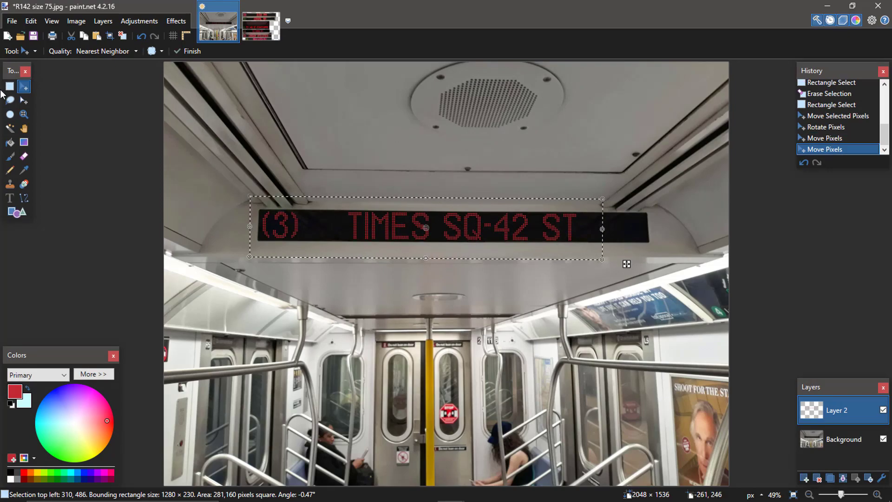
key(s)
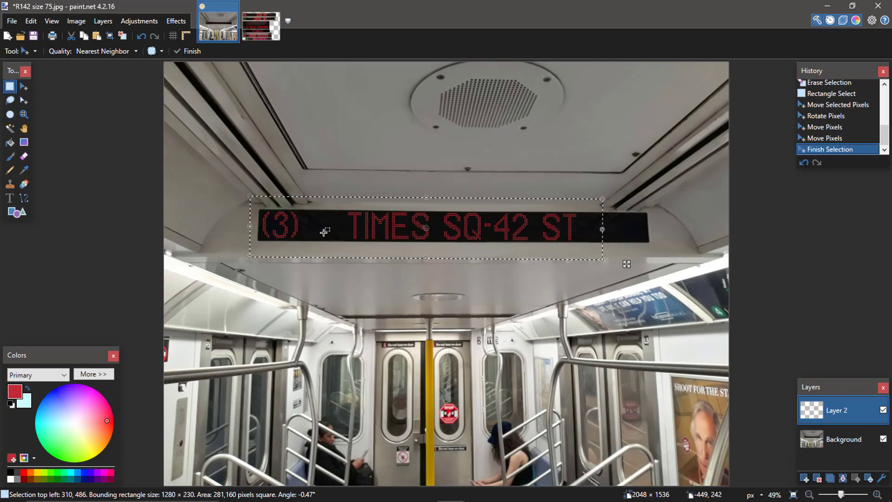
click(338, 236)
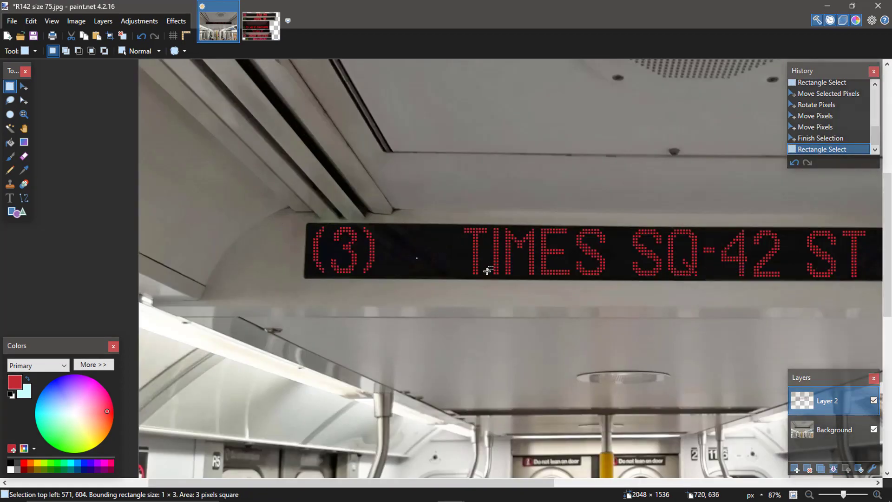
click(487, 271)
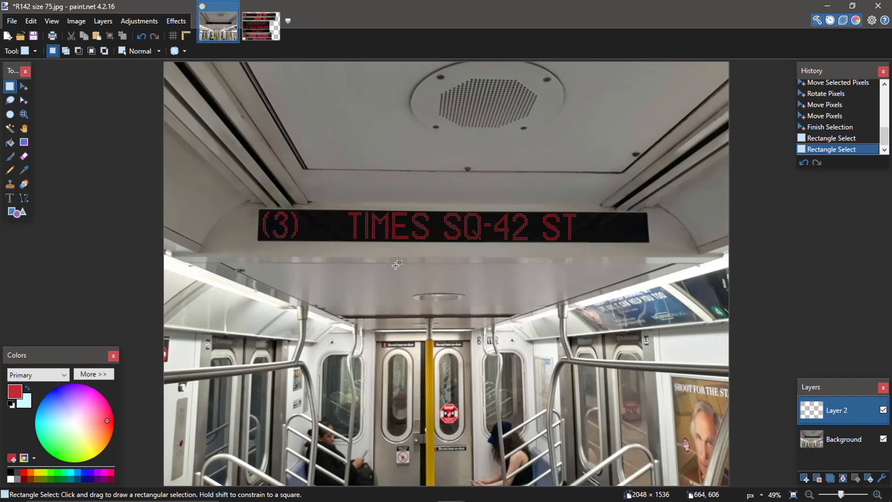
Step: Examine the LED dot spacing within "(3)" and along the rest of the display text up close
scroll(248, 239, up, 6)
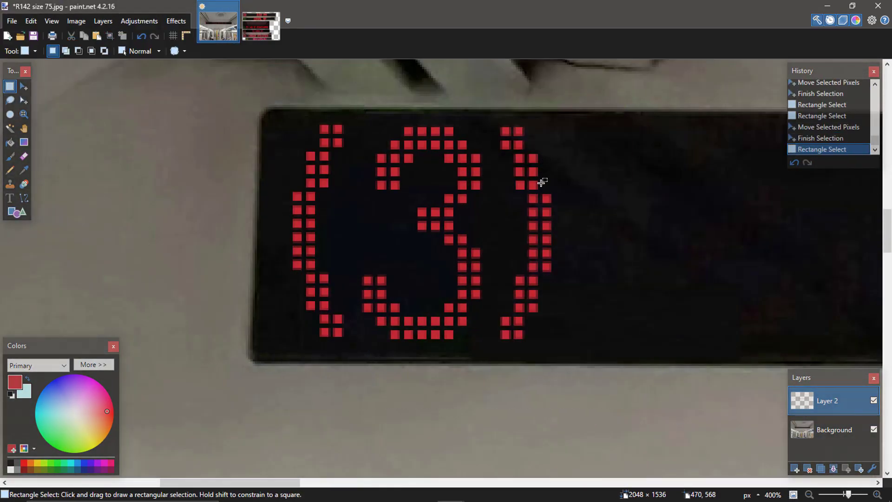
scroll(541, 182, down, 1)
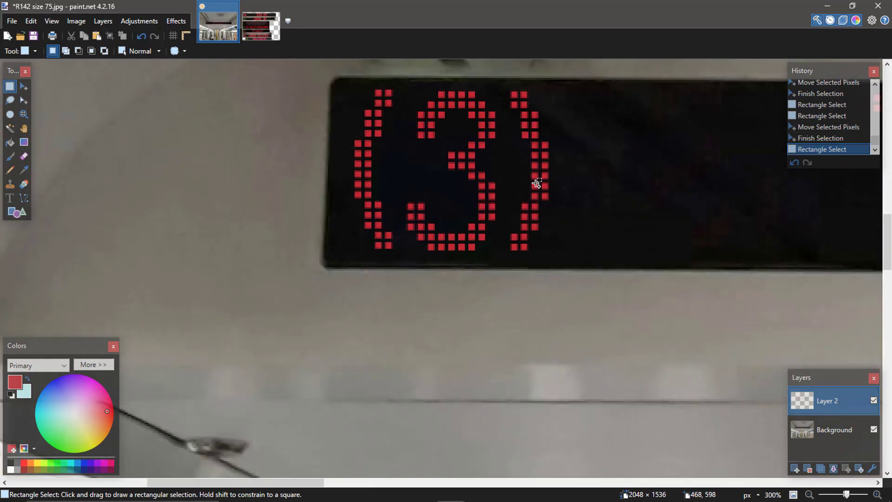
drag(728, 194, 478, 205)
drag(213, 151, 356, 161)
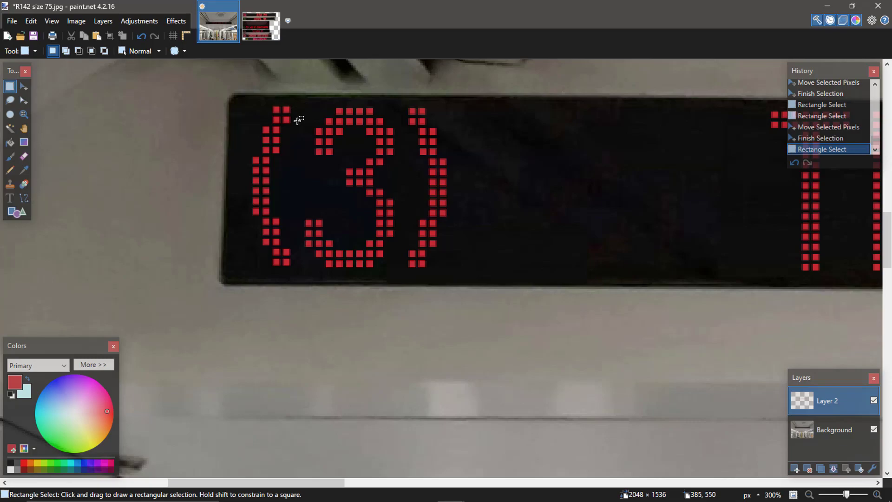
drag(298, 120, 263, 143)
scroll(268, 157, up, 2)
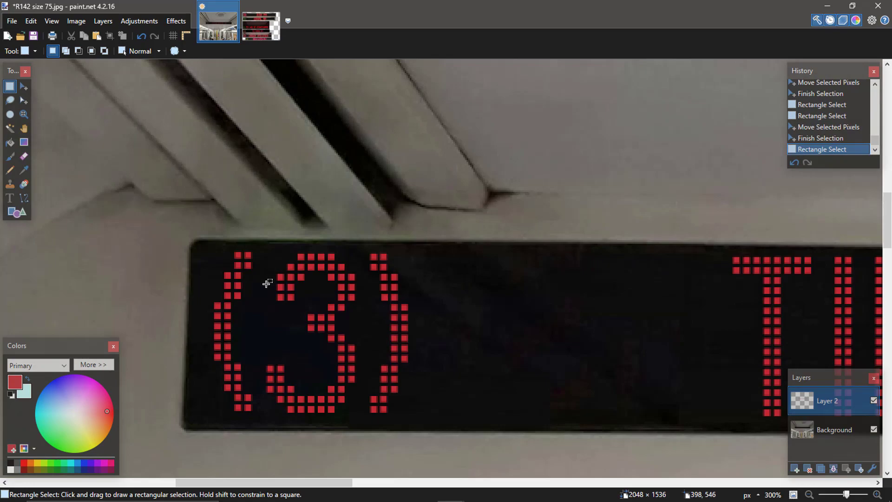
scroll(265, 271, down, 1)
scroll(263, 229, up, 2)
scroll(447, 257, down, 3)
drag(439, 215, 167, 124)
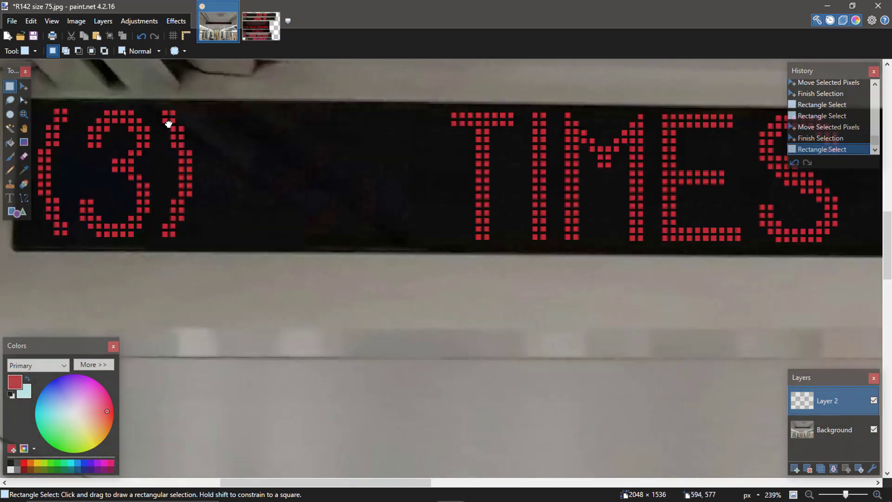
drag(841, 219, 601, 174)
drag(724, 177, 471, 236)
drag(687, 237, 597, 253)
Step: Select the word "TIMES" and shift it about 30 pixels left to widen its gap from "SQ-42", and deselect it
scroll(522, 193, down, 5)
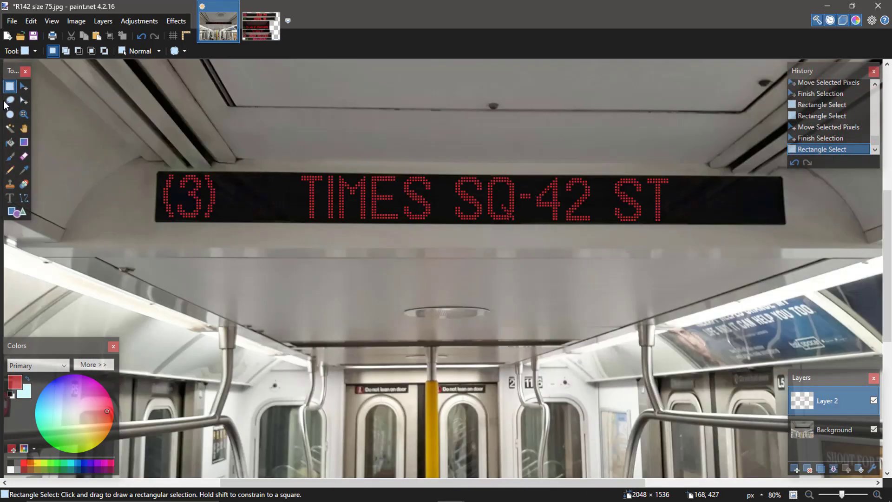
drag(279, 164, 443, 227)
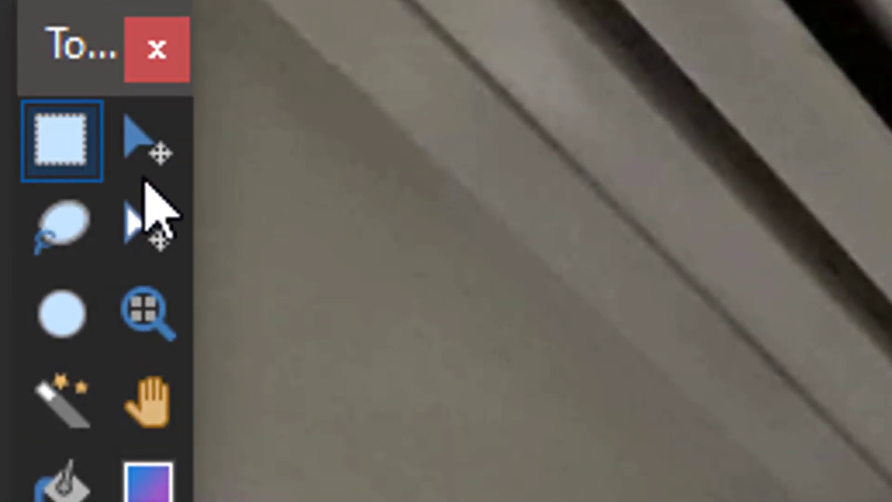
click(162, 165)
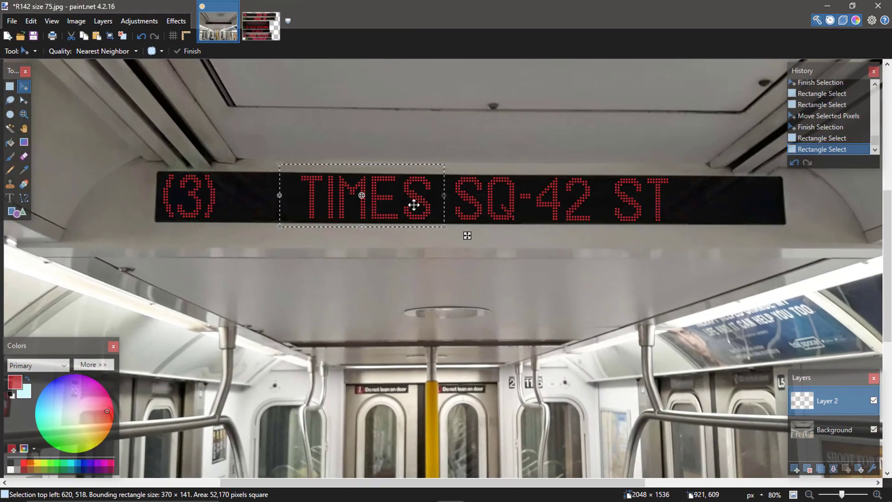
key(Left)
key(Left)
key(Left)
key(Left)
key(Left)
key(Left)
key(Left)
key(Left)
key(Left)
key(Left)
key(Left)
key(Left)
key(Left)
key(Left)
key(Left)
key(Left)
key(Left)
key(Left)
key(Left)
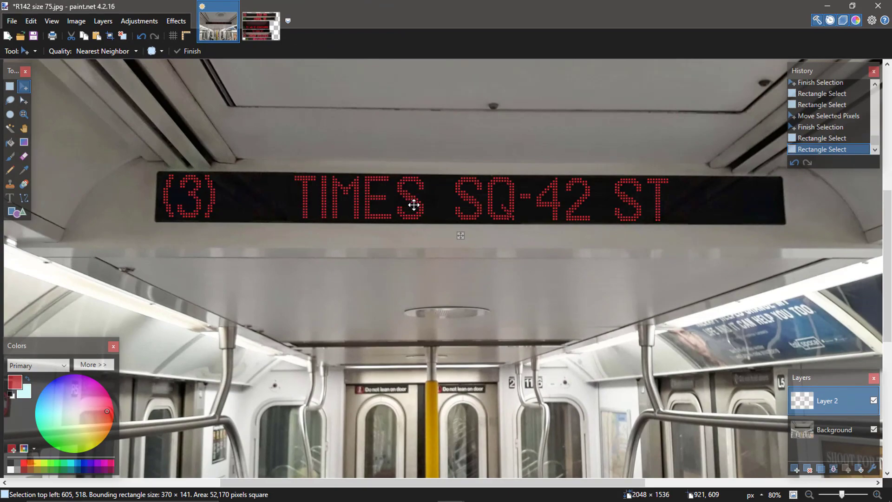
key(Left)
key(Left)
key(Left)
key(Left)
key(Left)
key(Left)
key(Left)
key(Left)
key(Left)
key(Left)
key(Left)
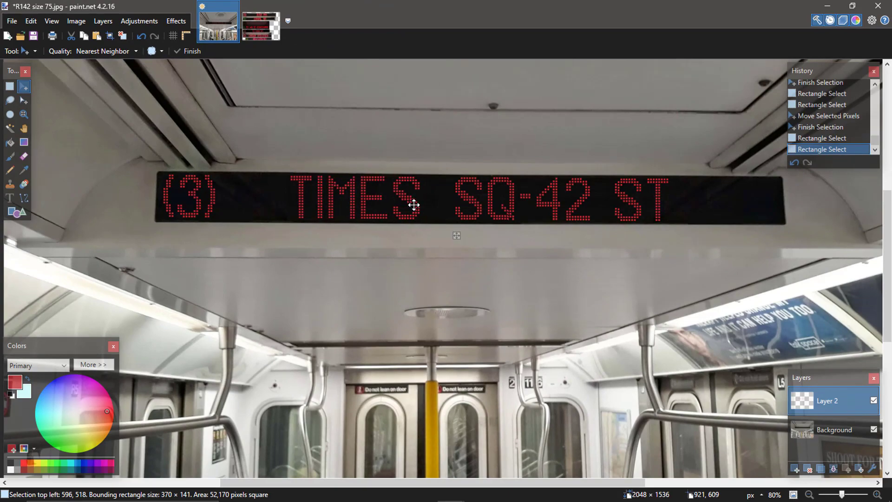
key(ctrl+d)
key(s)
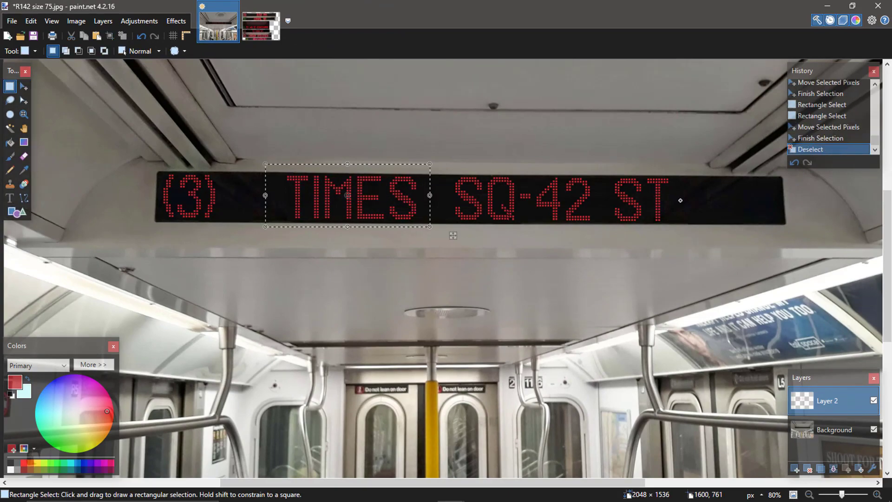
Step: Select "ST" and shift it 30 pixels right to widen its gap from "42", and deselect it
drag(717, 277, 610, 156)
click(24, 86)
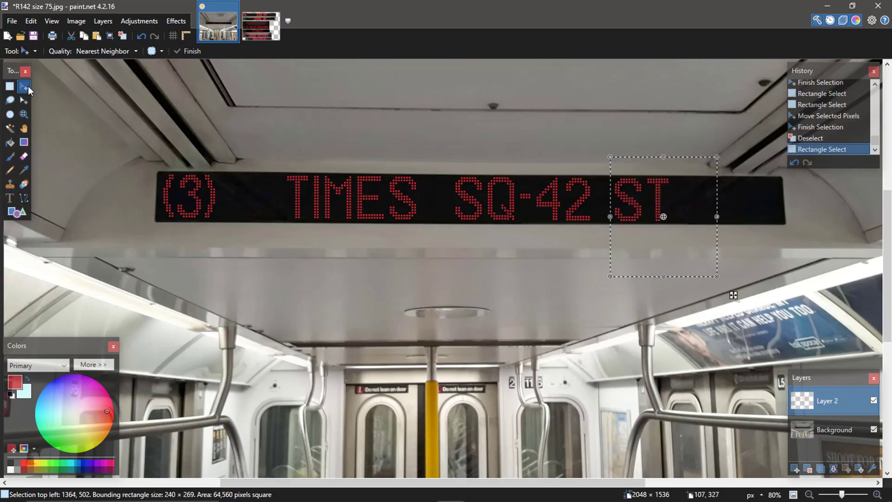
key(Right)
key(Right)
key(Right)
key(Right)
key(Right)
key(Right)
key(Right)
key(Right)
key(Right)
key(Right)
key(Right)
key(Right)
key(Right)
key(Right)
key(Right)
key(Right)
key(Right)
key(Right)
key(Right)
key(Right)
key(Right)
key(Right)
key(Right)
key(Right)
key(Right)
key(Right)
key(Right)
key(Right)
key(Right)
key(Right)
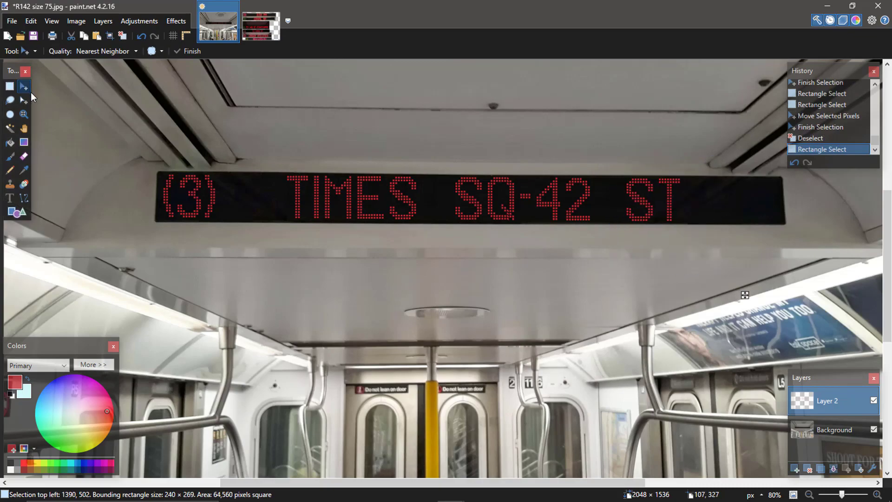
click(11, 87)
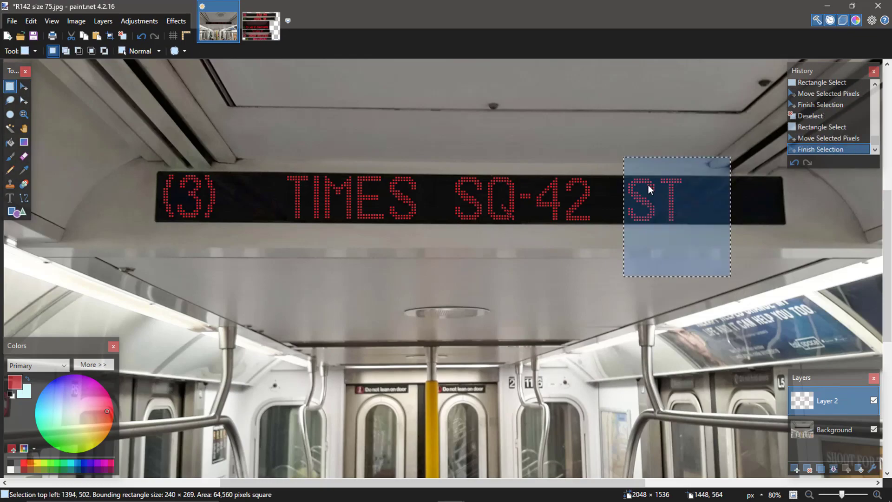
click(649, 184)
key(ctrl+b)
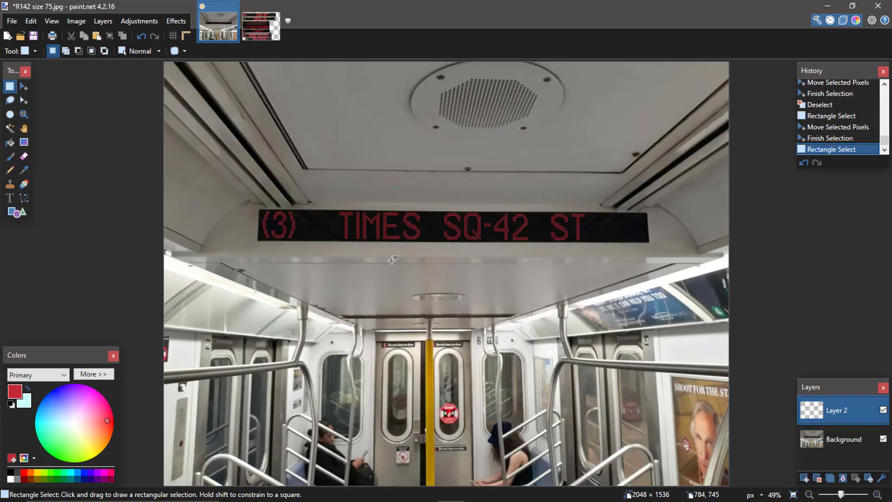
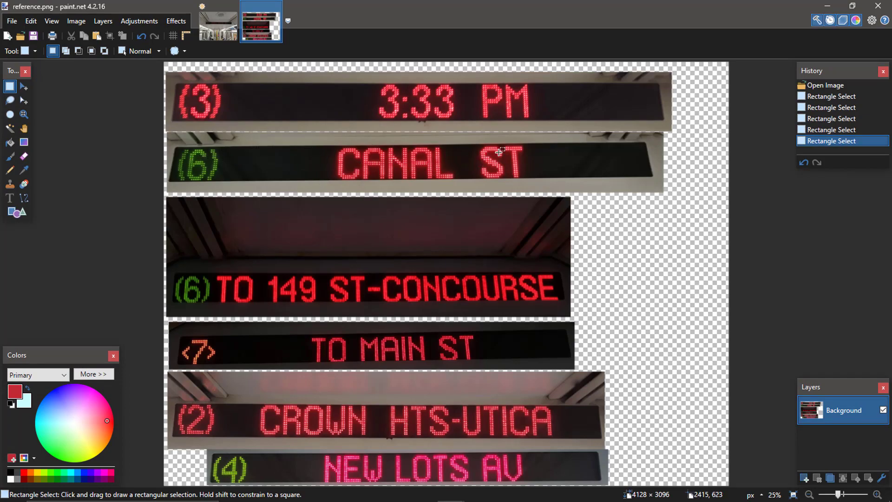
Step: Return to the subway car photo and copy a rectangle of about 1434 × 138 pixels around the whole display text on Layer 2
click(212, 34)
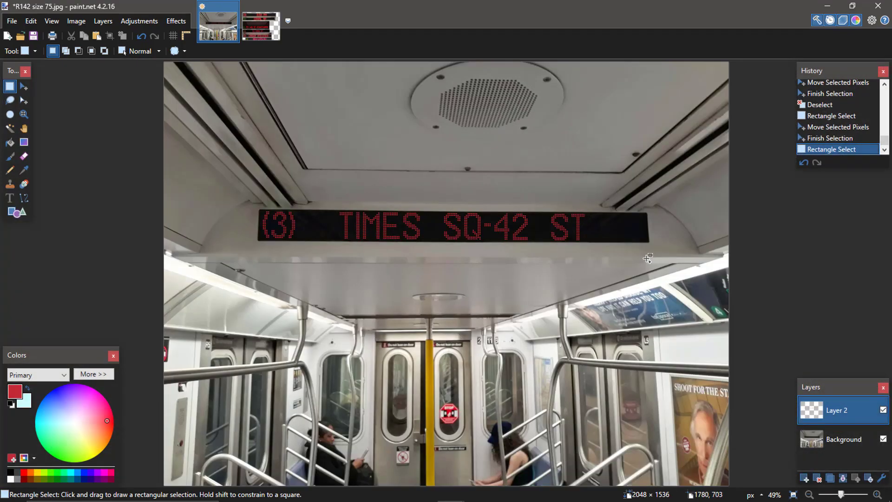
scroll(91, 197, up, 5)
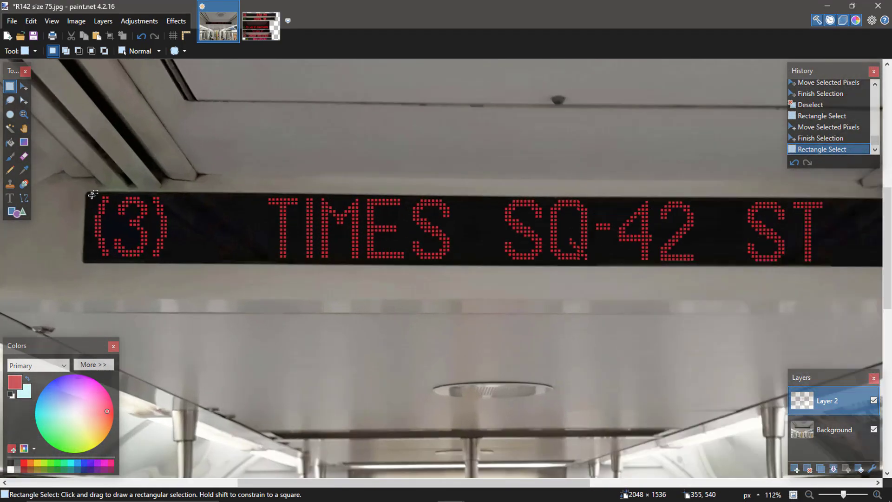
drag(89, 191, 127, 204)
click(121, 200)
mouse_move(82, 185)
mouse_down()
mouse_move(456, 266)
mouse_move(873, 258)
mouse_move(689, 261)
mouse_move(719, 271)
mouse_up()
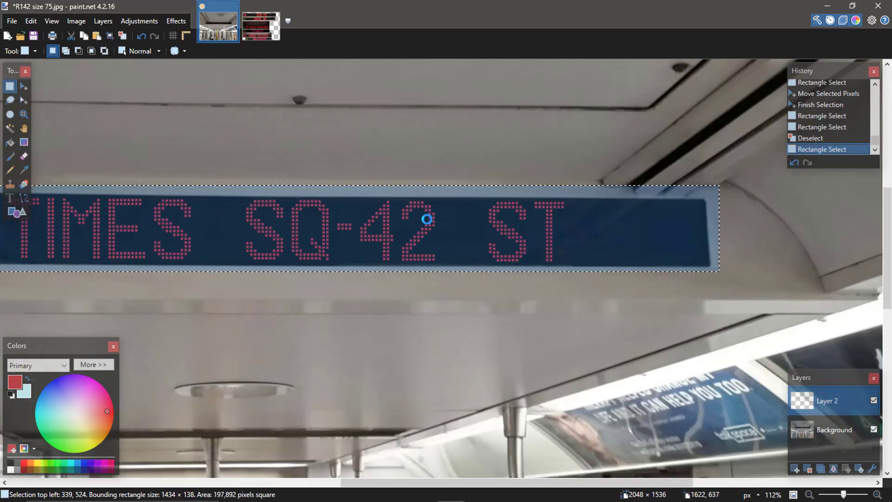
click(409, 218)
key(ctrl+b)
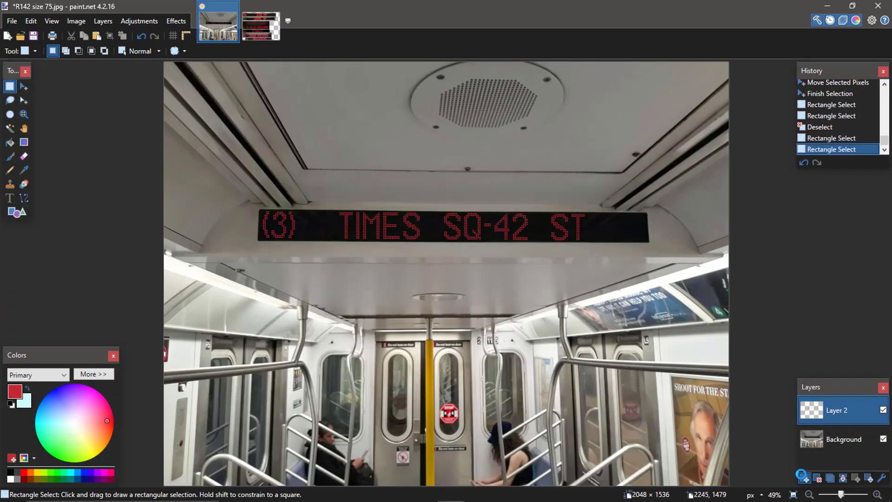
Step: Add a new layer above Layer 2, paste the copied display text exactly over the original, and deselect it
click(802, 475)
scroll(523, 218, up, 3)
key(ctrl+v)
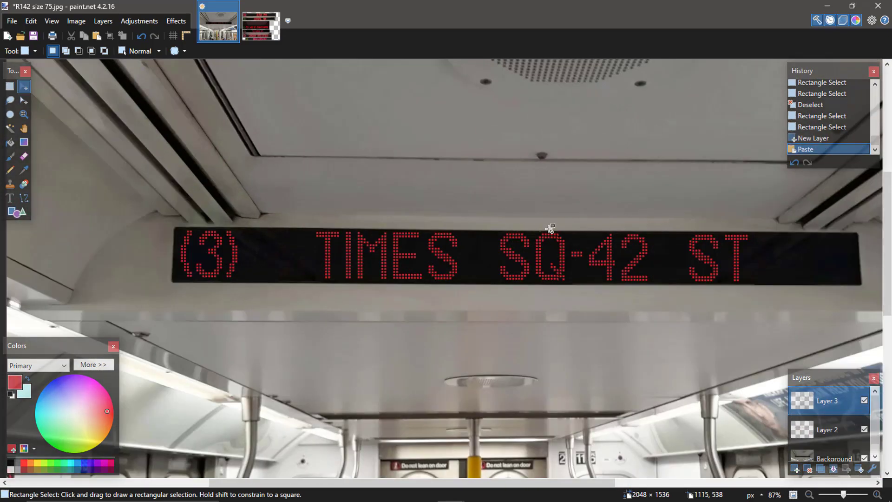
key(ctrl+b)
click(10, 86)
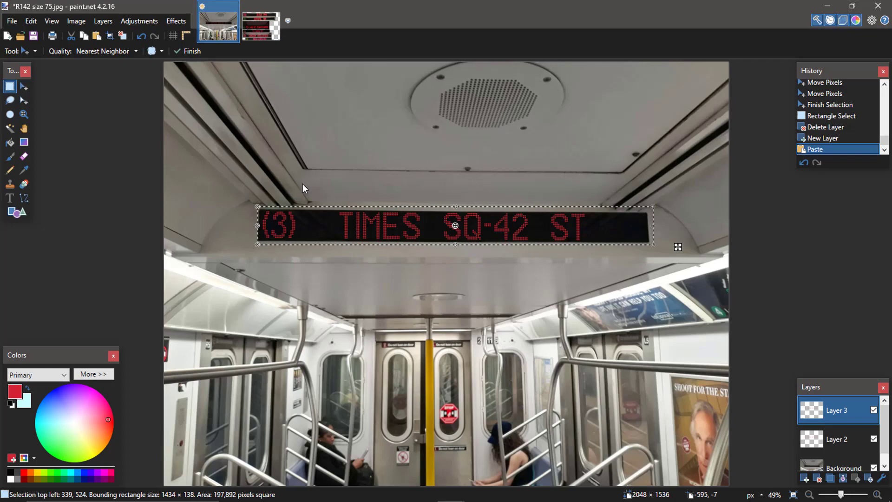
click(303, 189)
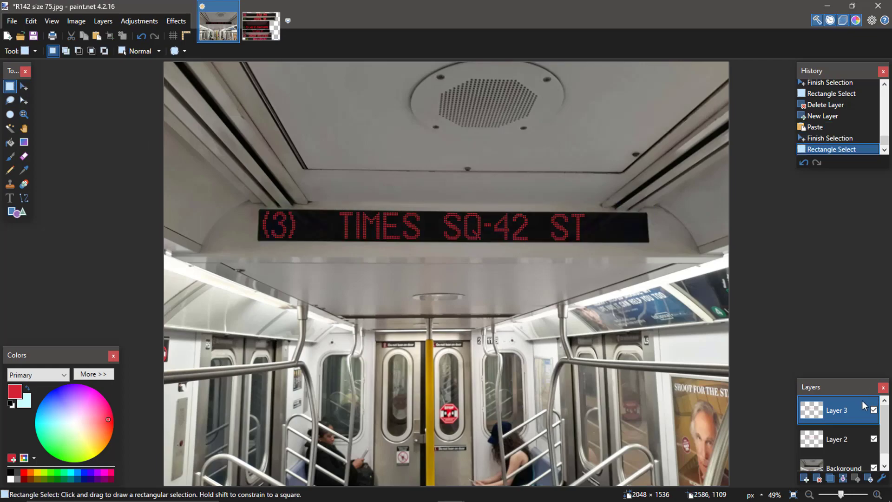
Step: Start a Glow effect on Layer 3's display text, try different radius and contrast values, and set the brightness to -6
click(837, 442)
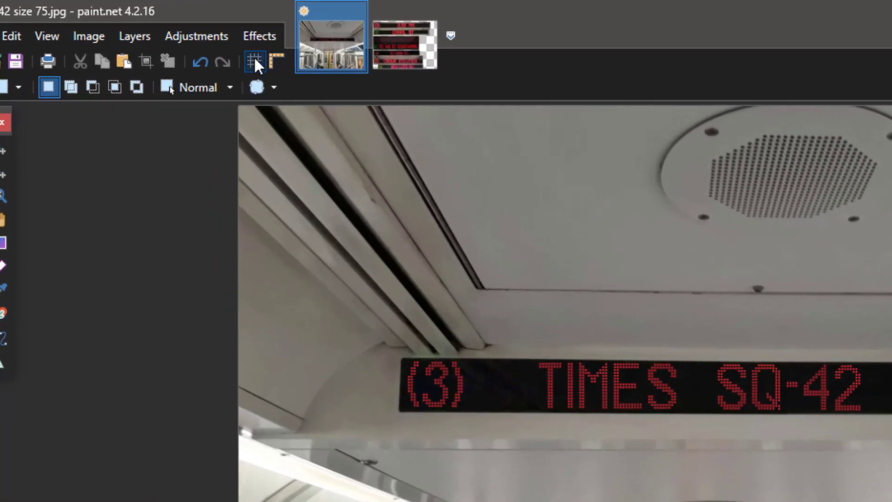
click(176, 21)
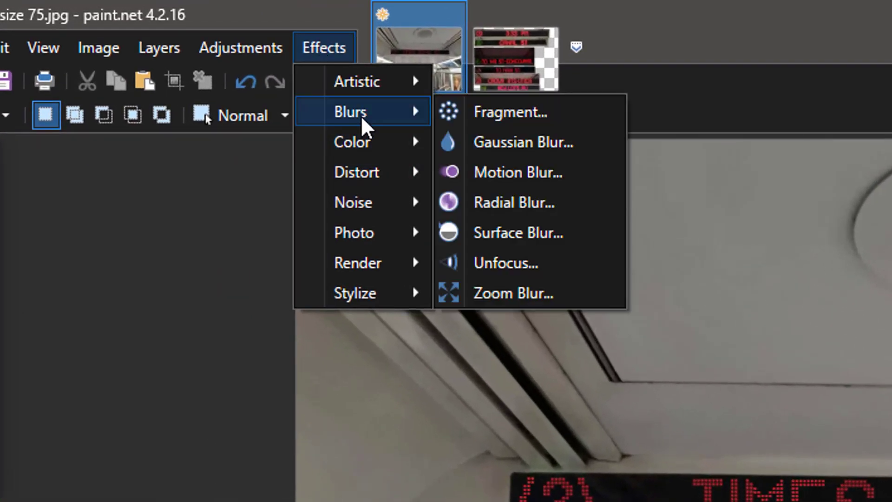
mouse_move(376, 260)
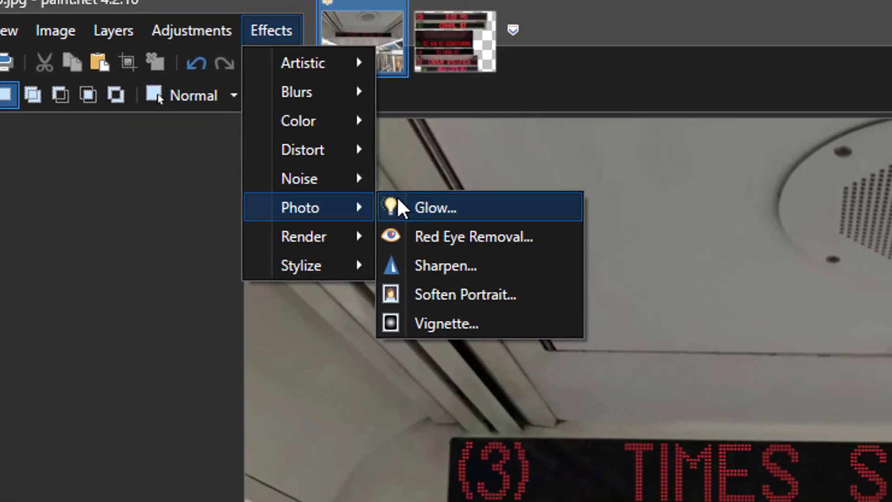
click(459, 232)
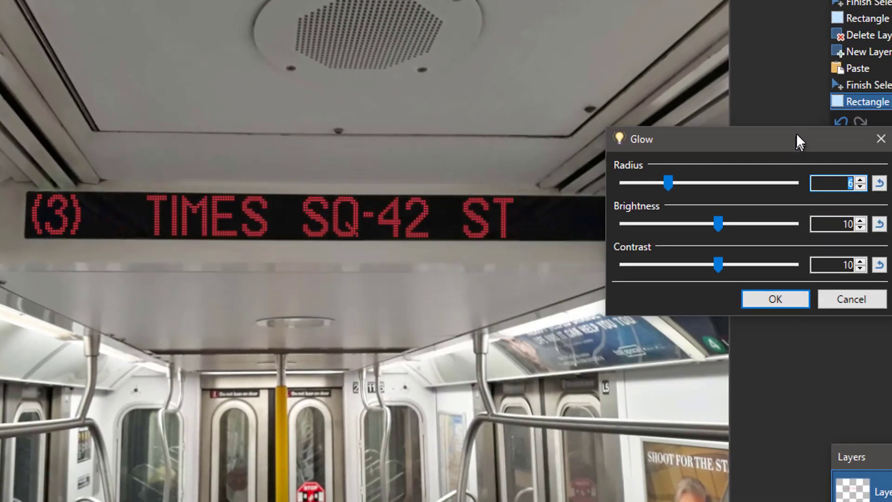
drag(796, 135, 797, 133)
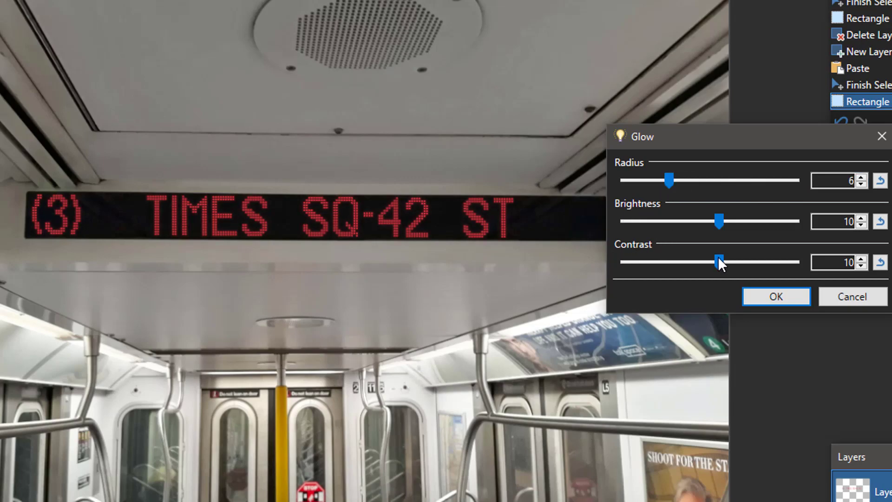
drag(718, 258, 639, 258)
mouse_move(720, 221)
mouse_down()
mouse_move(834, 226)
mouse_move(633, 220)
mouse_move(728, 221)
mouse_move(716, 223)
mouse_up()
Step: Set the glow radius to 18 and apply the effect with contrast at 10
drag(669, 181, 850, 183)
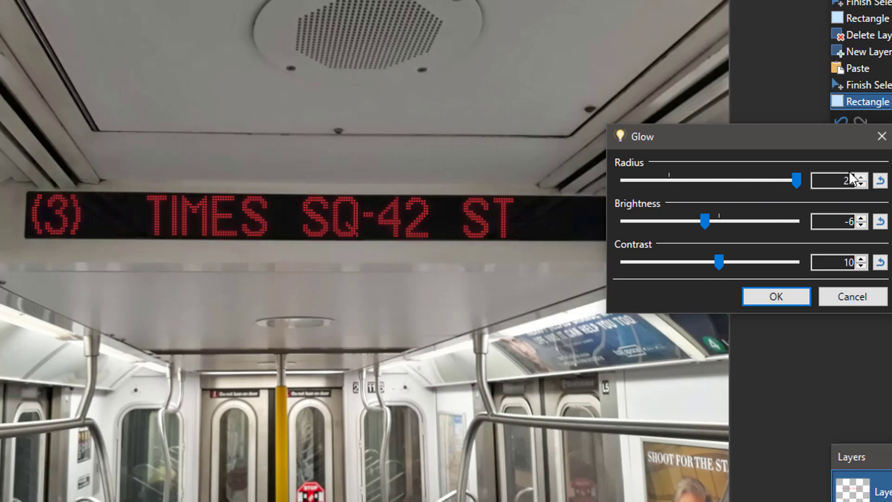
drag(785, 182, 776, 182)
click(785, 180)
drag(792, 182, 775, 181)
click(770, 296)
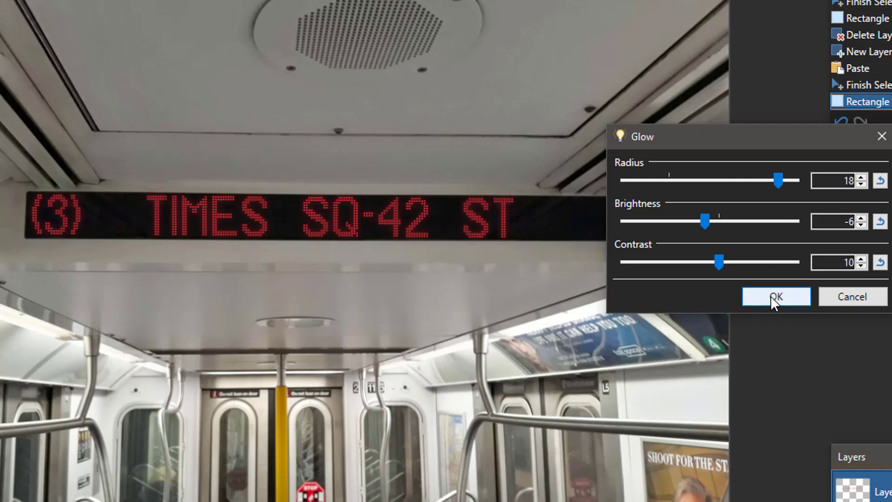
Step: Examine the red glow around the LED dots up close along the display text and in the full photo
scroll(100, 164, up, 3)
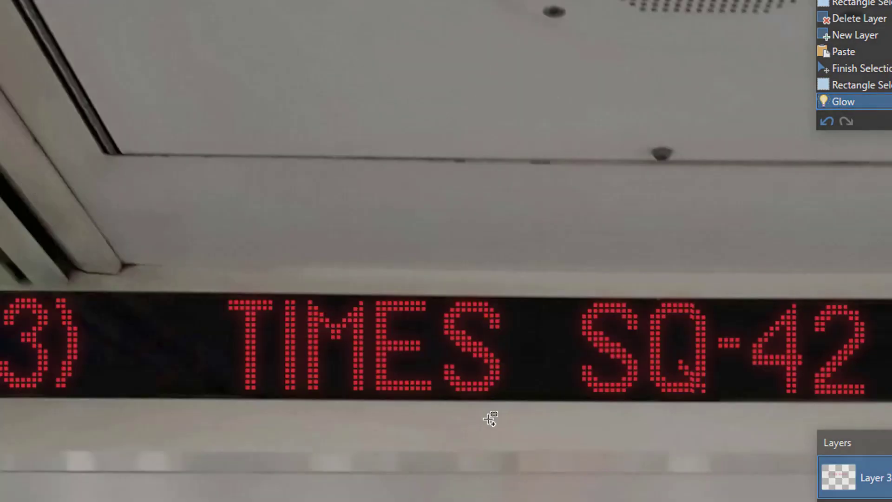
scroll(479, 432, up, 2)
scroll(452, 384, up, 4)
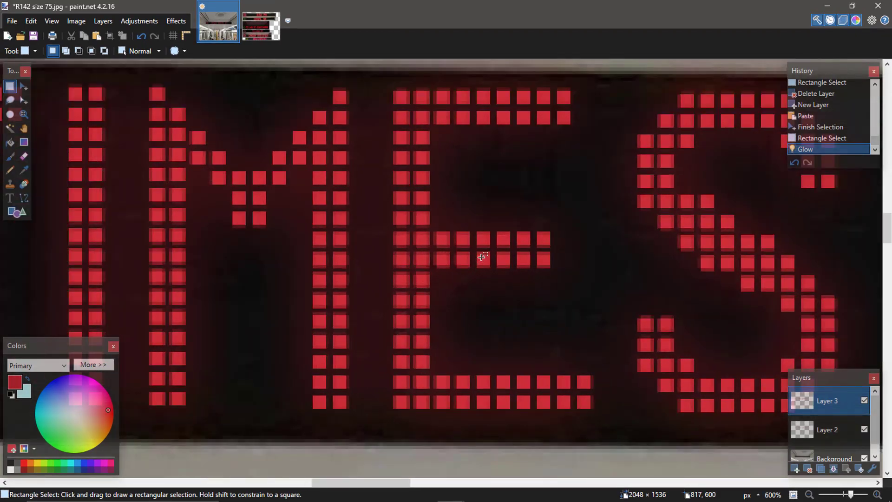
scroll(151, 144, left, 10)
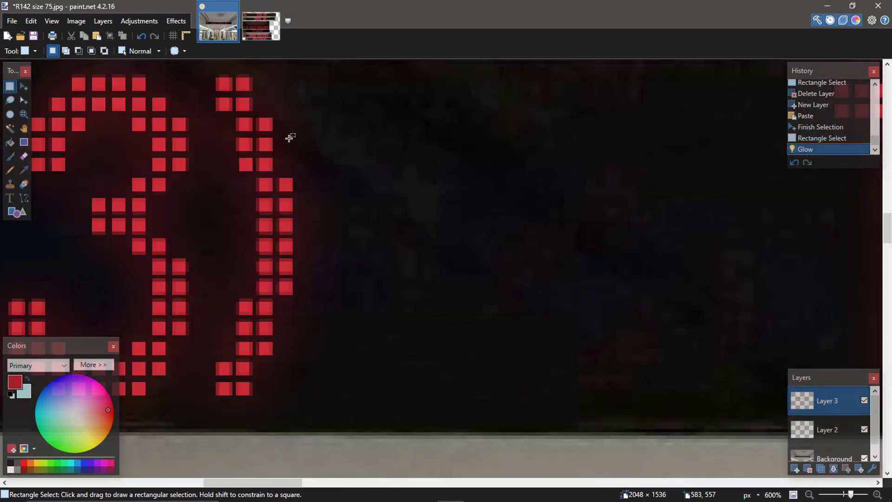
key(ctrl+b)
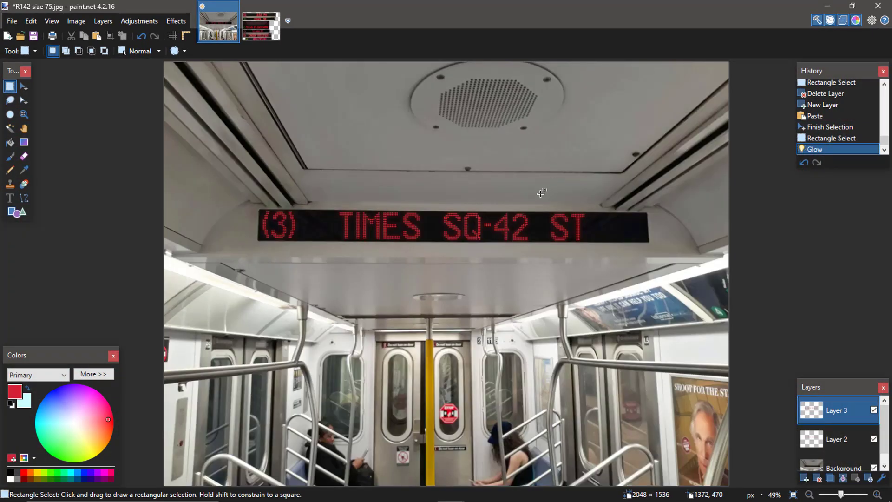
scroll(534, 197, up, 5)
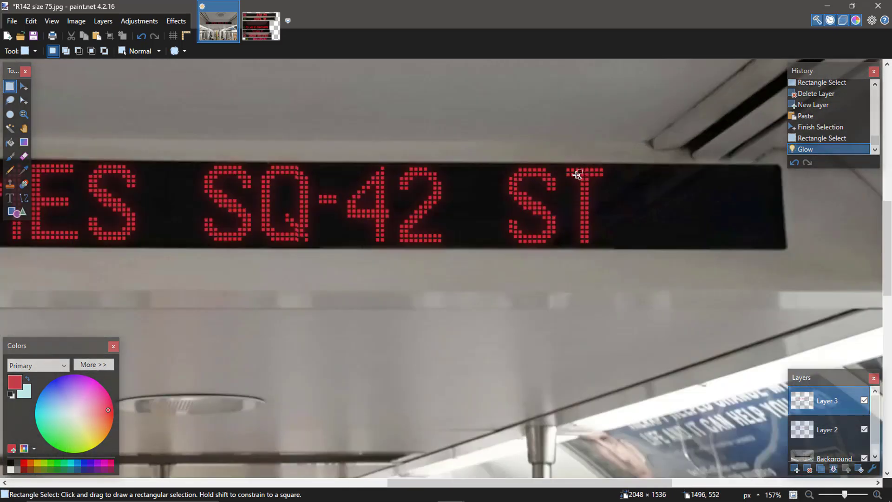
key(ctrl+b)
scroll(338, 225, up, 3)
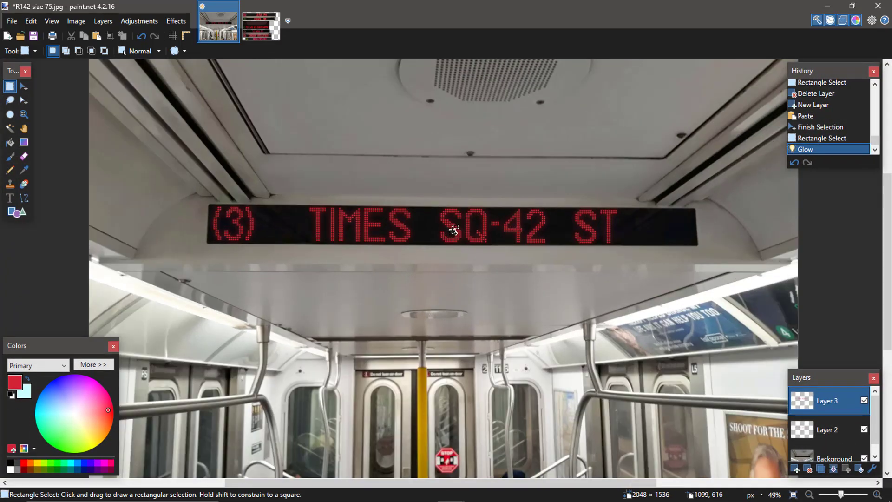
scroll(248, 207, up, 2)
drag(143, 201, 304, 207)
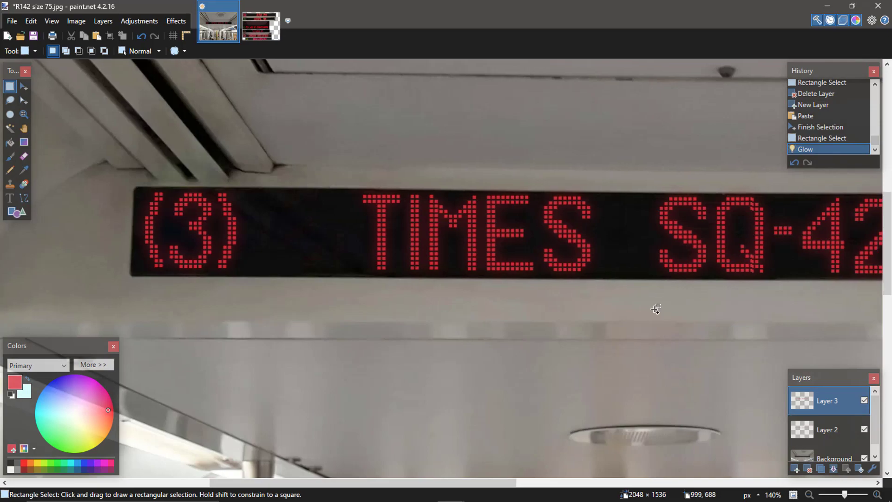
key(ctrl+b)
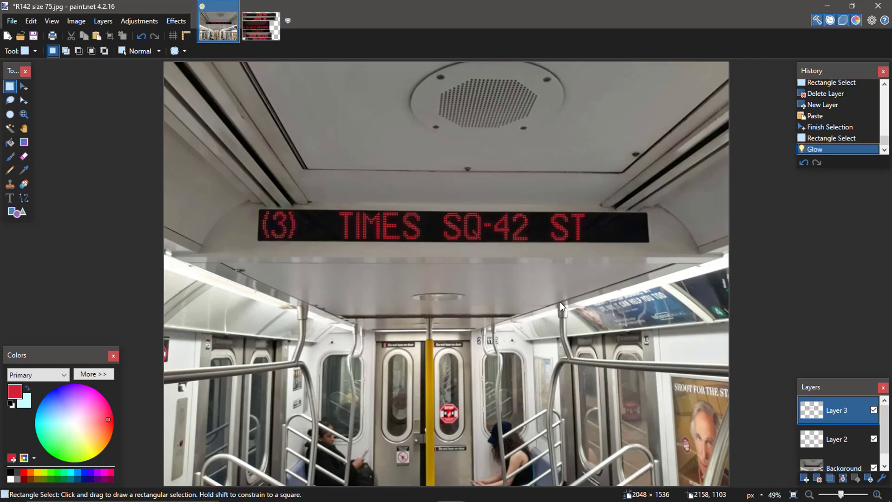
Step: Rename Layer 3 as "Glowing"
key(F4)
text(Glowing)
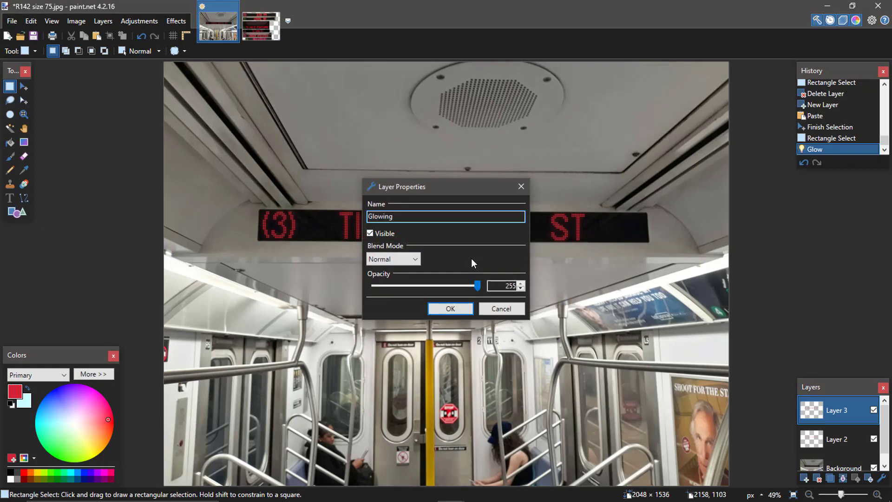
key(Return)
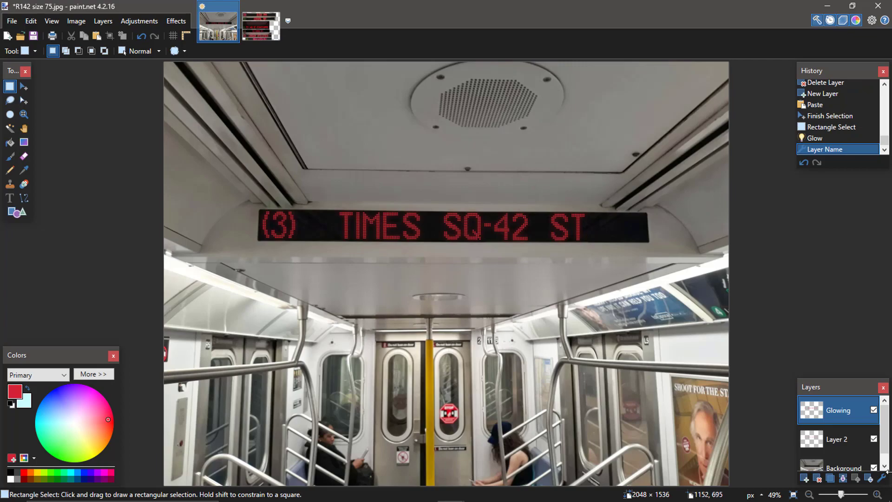
Step: Duplicate Layer 2 and place the copy above the Glowing layer
click(836, 444)
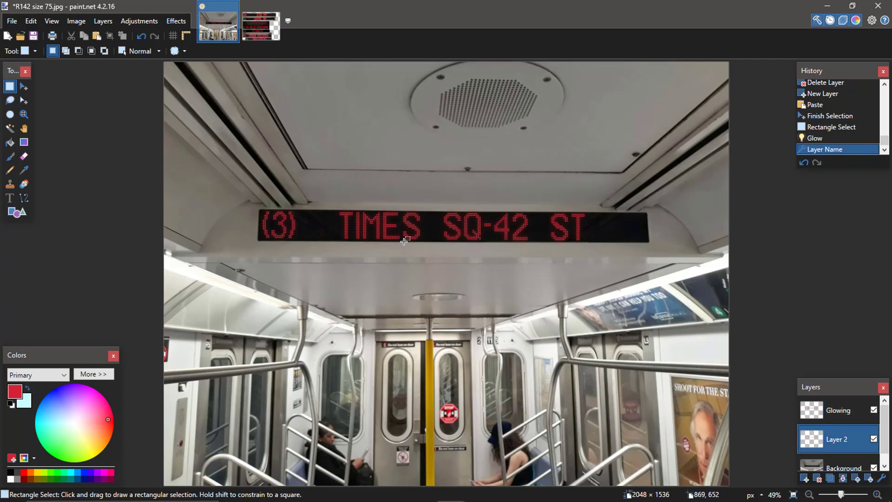
click(830, 478)
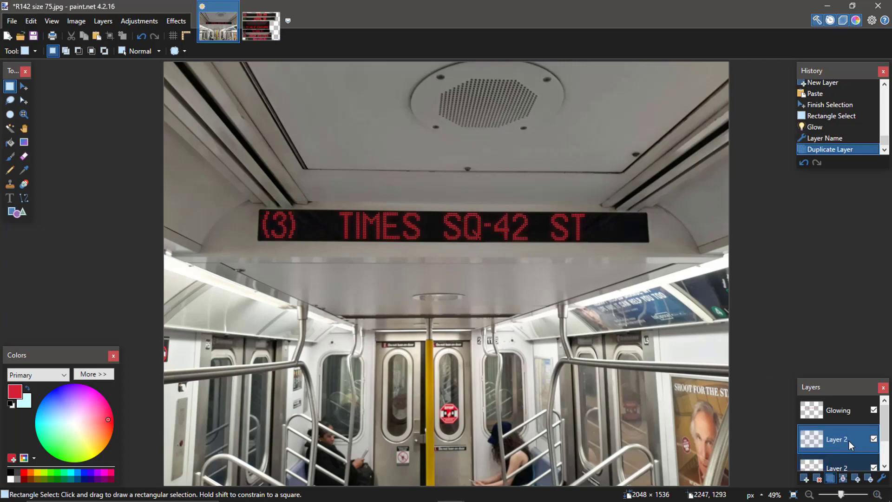
drag(843, 444, 840, 397)
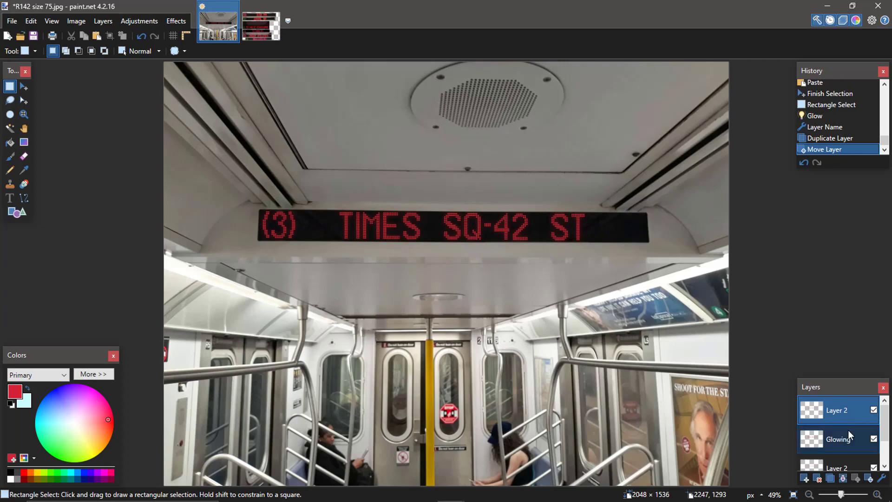
Step: Rename the duplicated layer at the top of the stack as "Reflection"
double_click(832, 409)
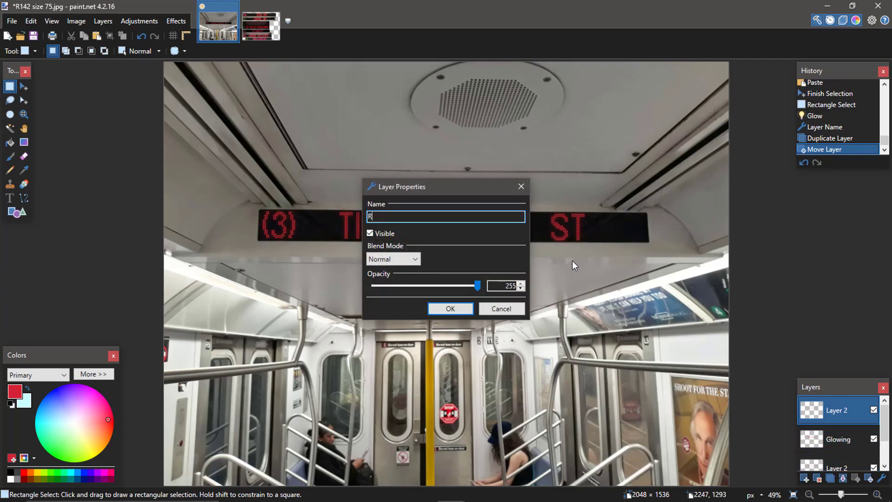
text(Reflection)
key(Return)
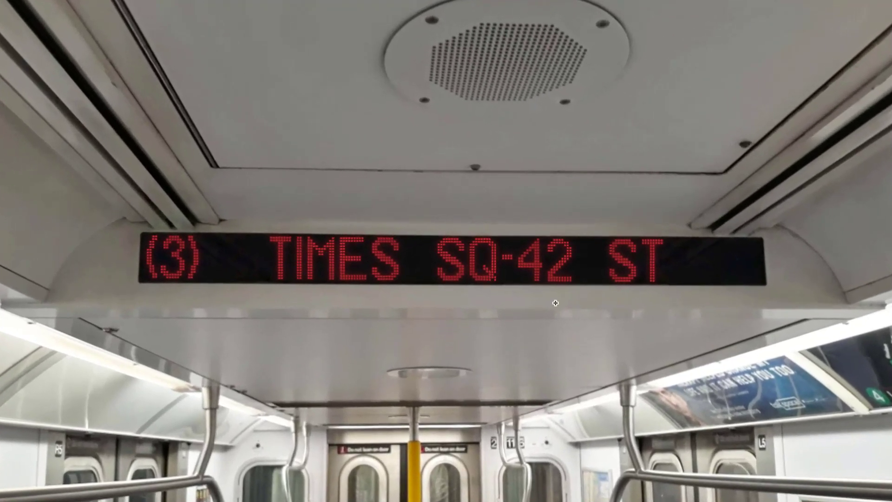
Step: Select the display text on the Reflection layer and move it straight up onto the ceiling panel just above the black display
drag(207, 191, 652, 276)
key(ctrl+v)
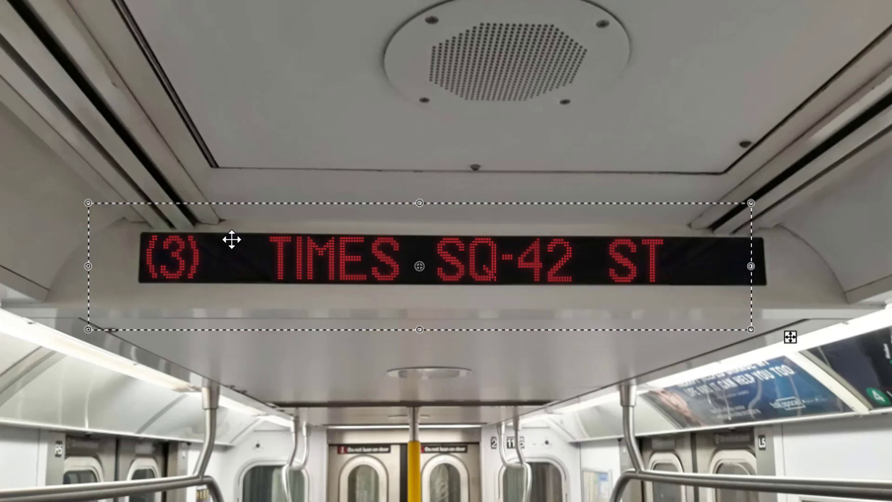
drag(231, 239, 233, 170)
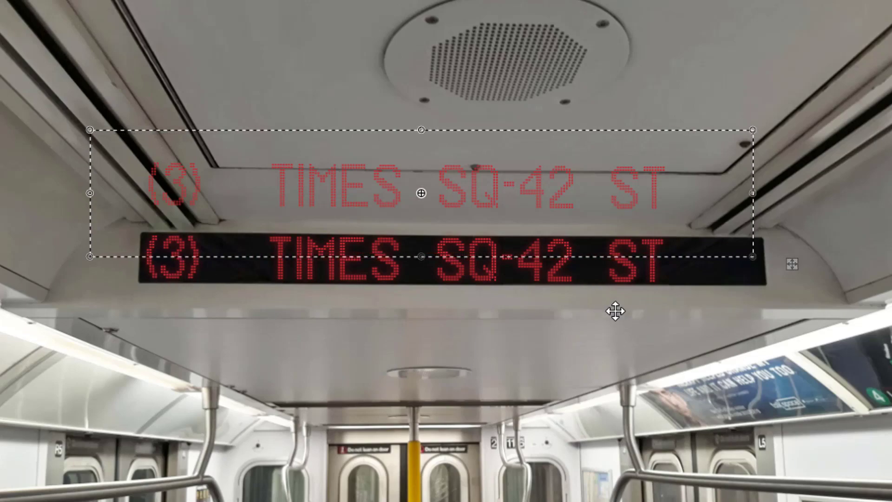
mouse_move(662, 211)
mouse_down()
mouse_move(663, 200)
mouse_move(662, 209)
mouse_up()
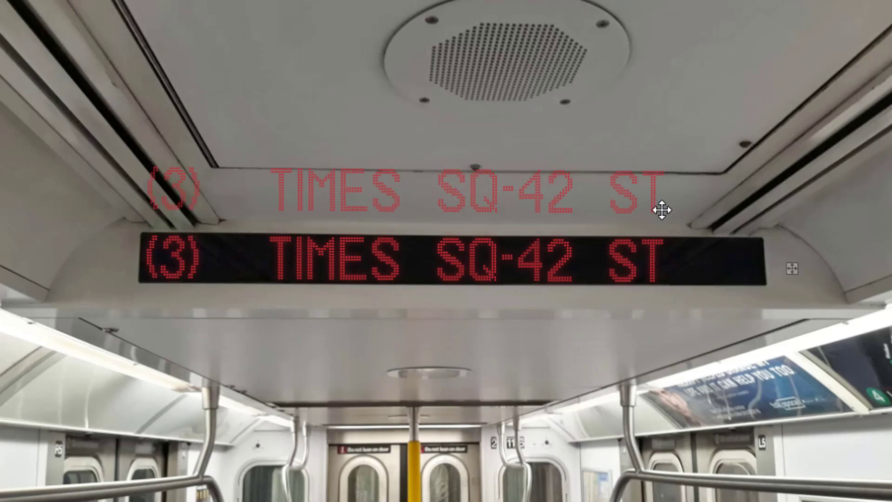
drag(226, 169, 221, 159)
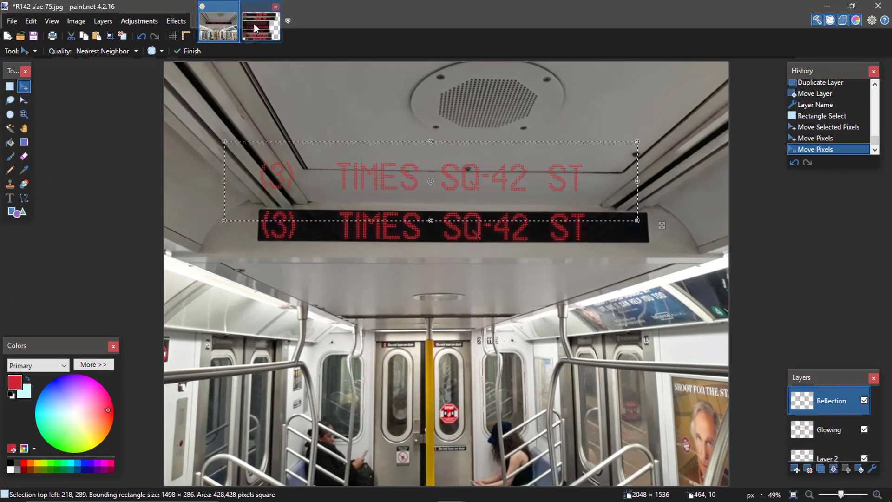
Step: Check the ceiling reflections in reference.png, and shift the reflection text slightly to the right in the subway car photo
click(255, 23)
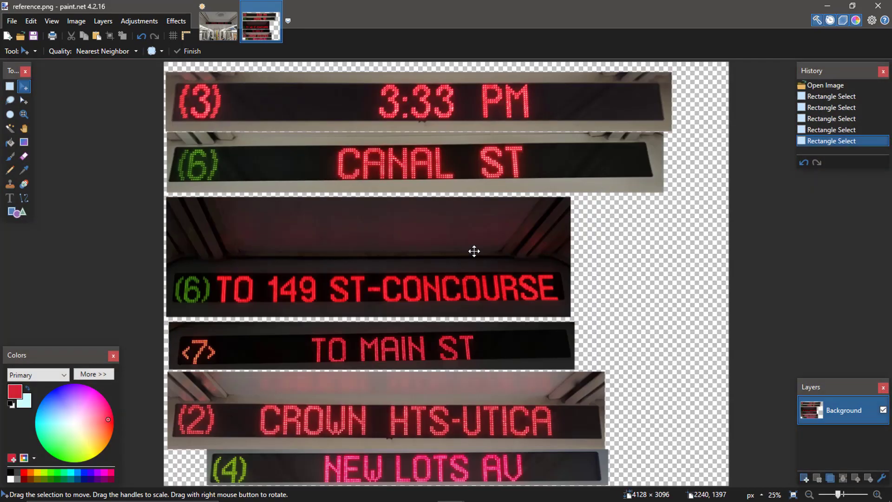
ctrl+scroll(263, 272, up, 2)
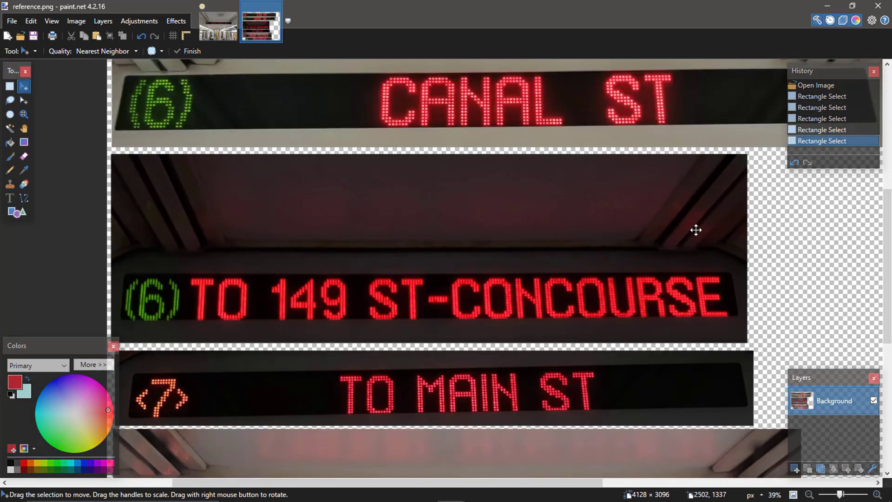
click(218, 24)
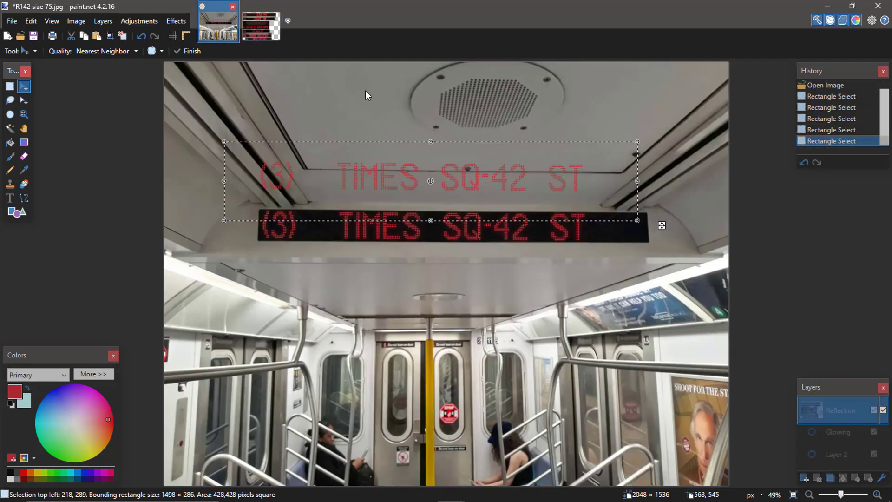
mouse_move(543, 183)
mouse_down()
mouse_move(561, 183)
mouse_move(550, 182)
mouse_up()
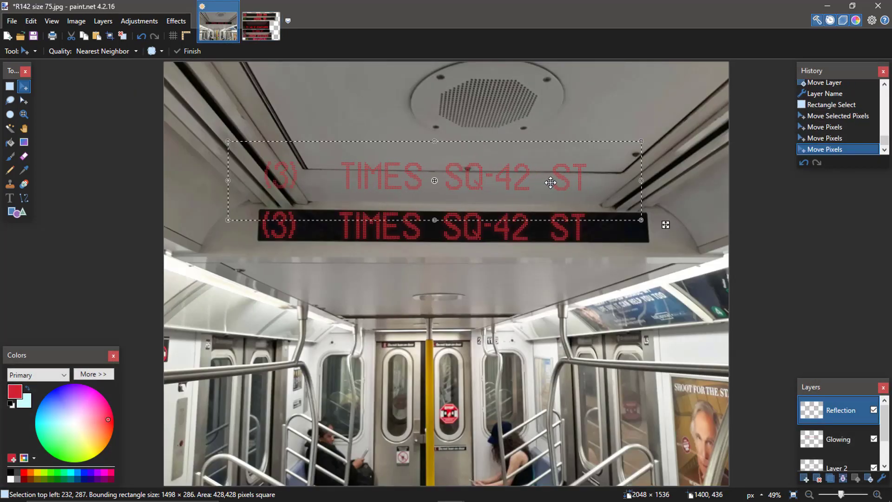
Step: Apply a Gaussian Blur with radius 61 to the ceiling text and move the blurred reflection slightly further right
click(176, 21)
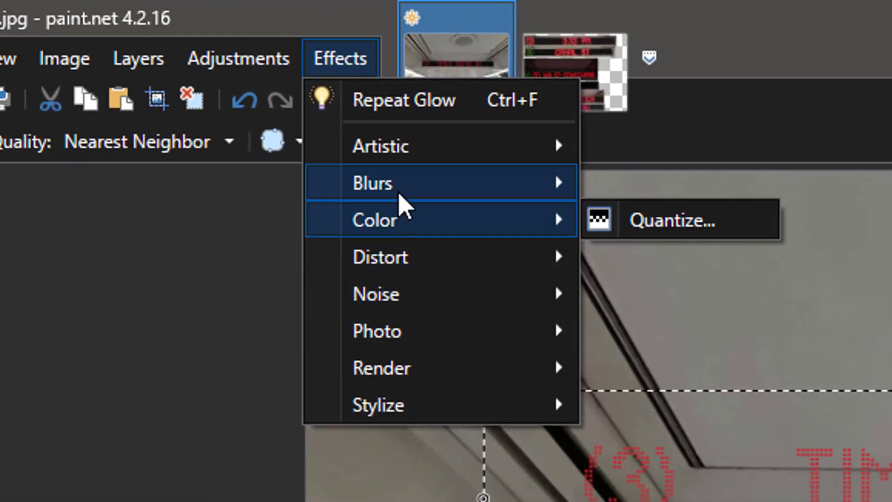
mouse_move(373, 179)
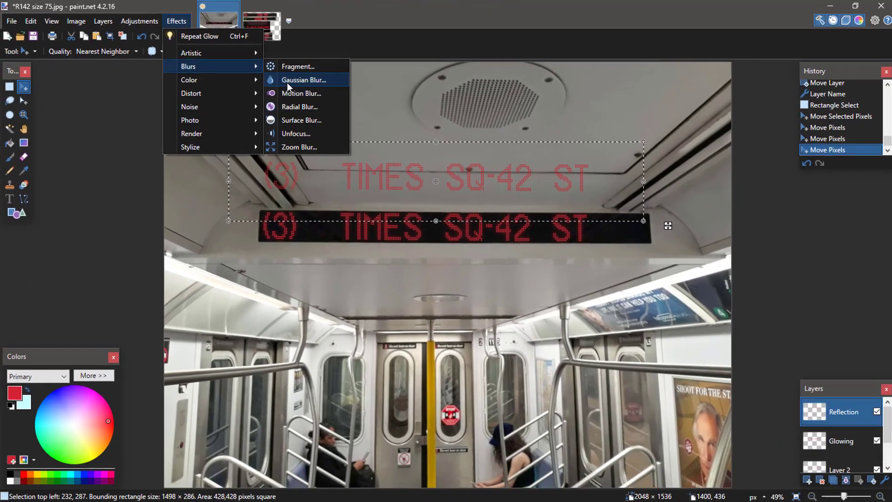
click(288, 84)
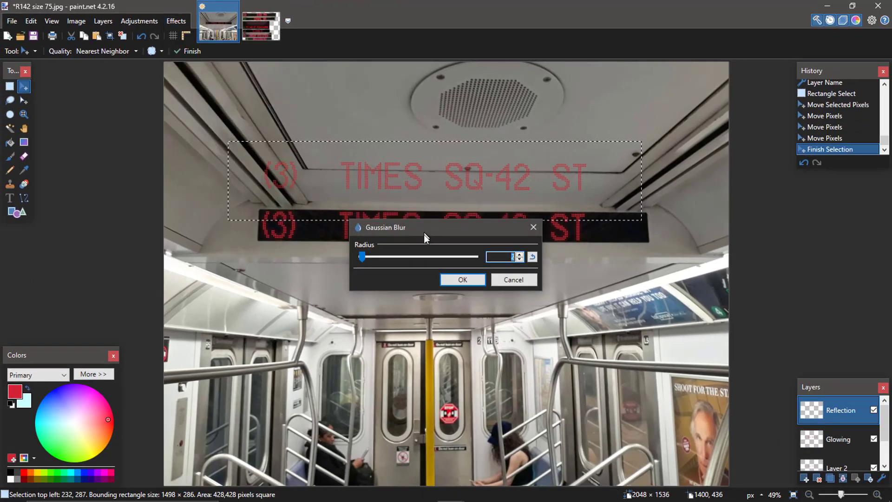
drag(363, 260, 374, 261)
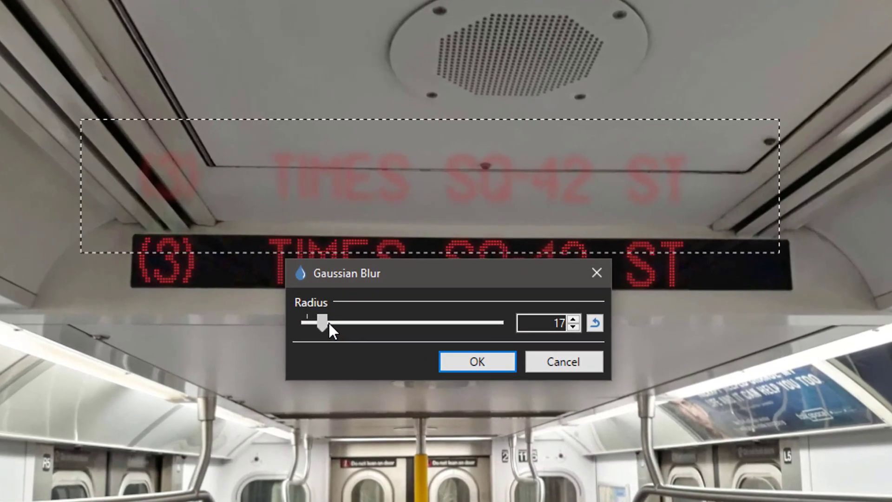
drag(328, 324, 360, 319)
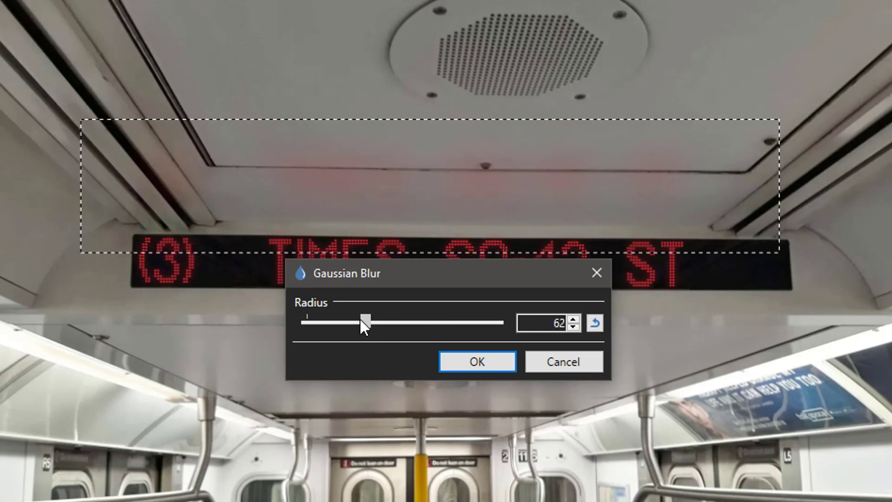
click(459, 366)
drag(297, 183, 317, 179)
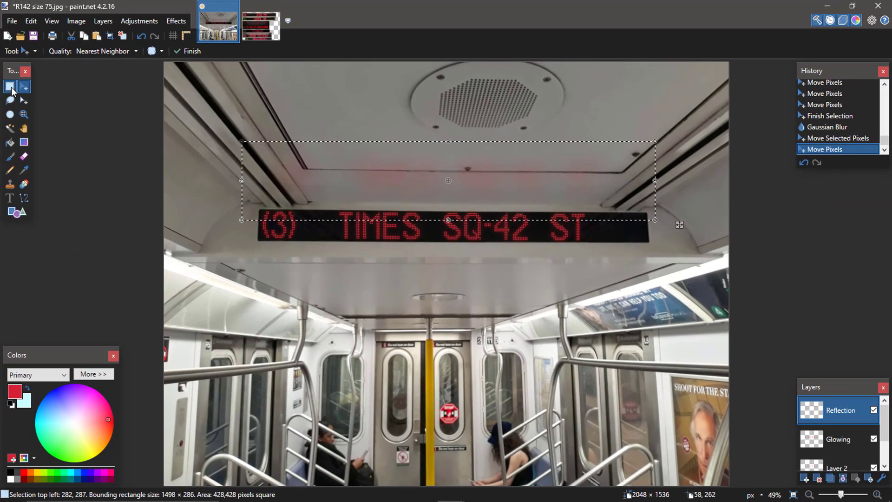
click(10, 87)
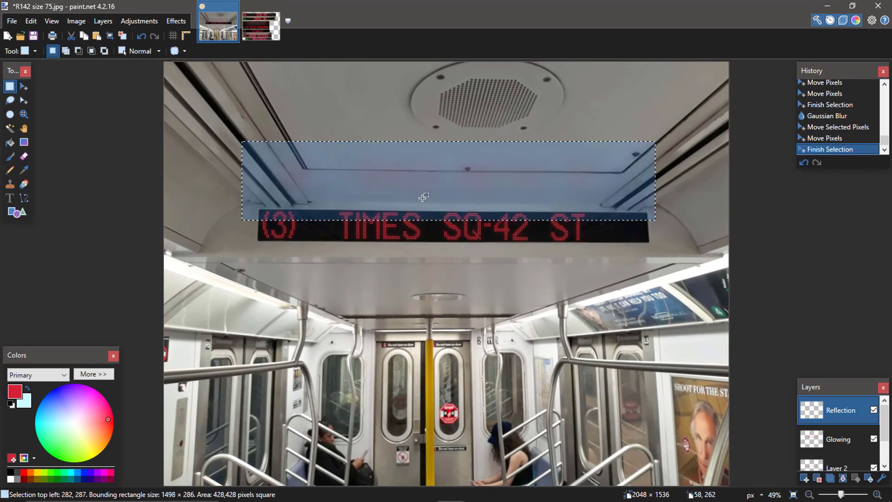
Step: Adjust the blurred reflection's brightness to 6 and contrast to 24
click(127, 23)
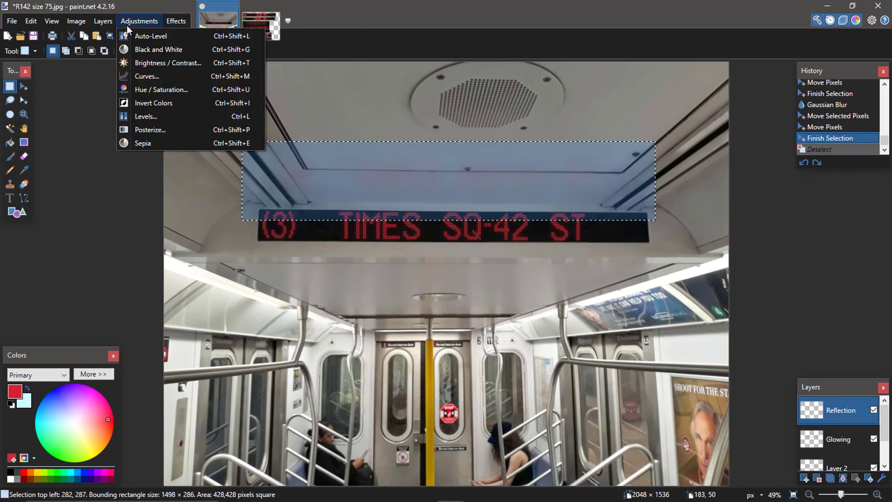
click(127, 62)
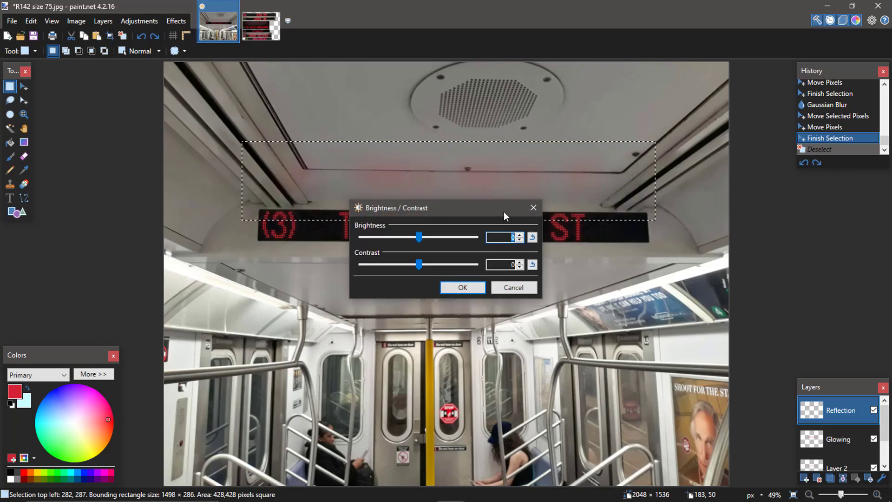
drag(504, 211, 786, 210)
drag(702, 264, 709, 285)
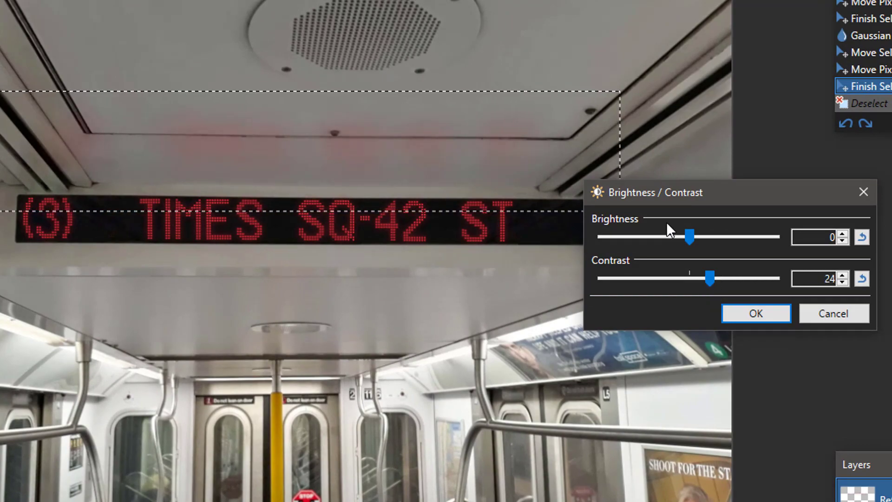
drag(692, 238, 694, 261)
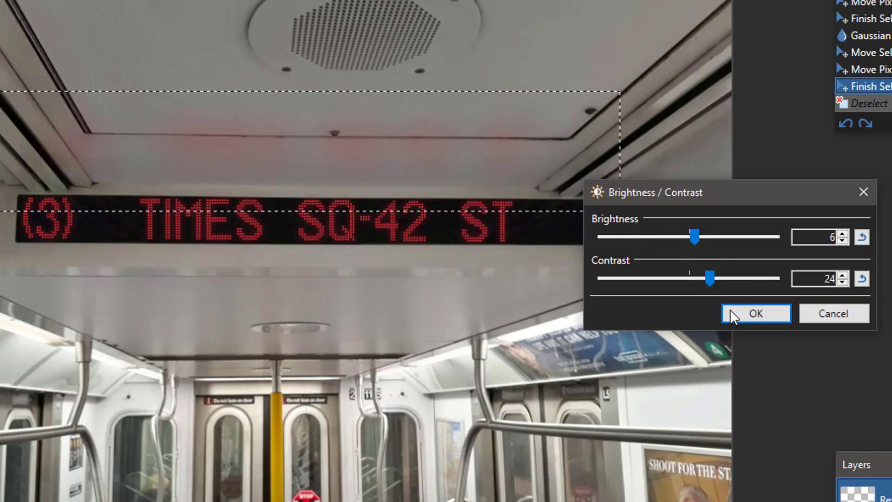
click(730, 310)
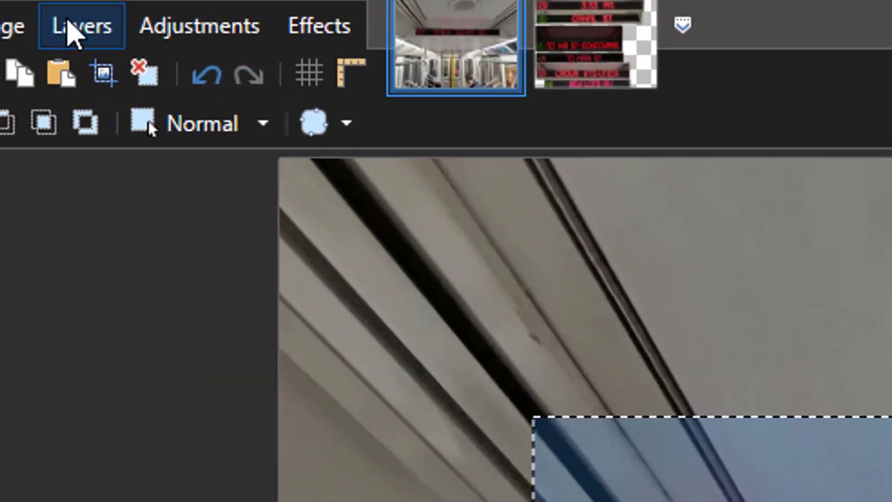
Step: Try a hue shift of 124 on the reflection, reset the hue, and apply a saturation of 120
click(70, 29)
mouse_move(169, 22)
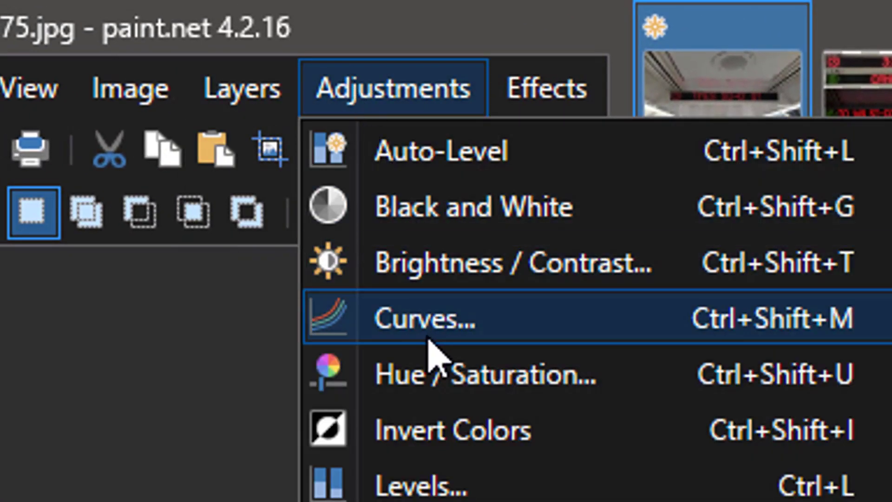
click(428, 372)
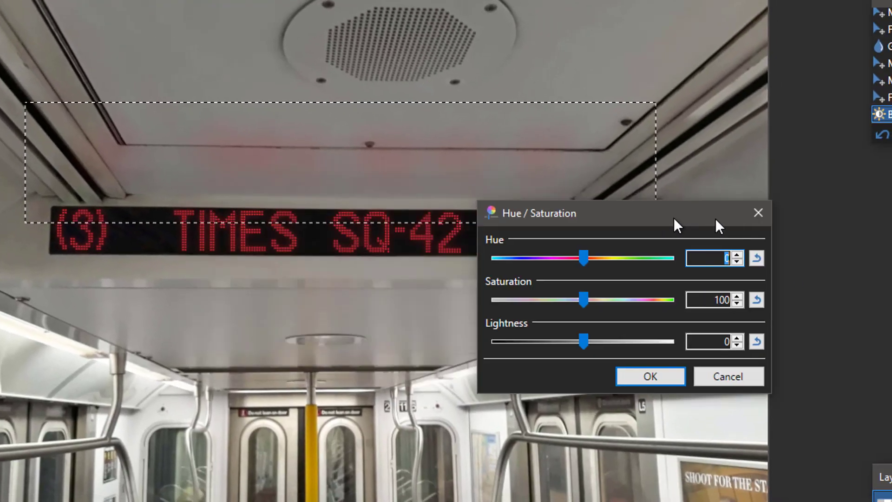
drag(633, 259, 691, 258)
drag(689, 257, 695, 256)
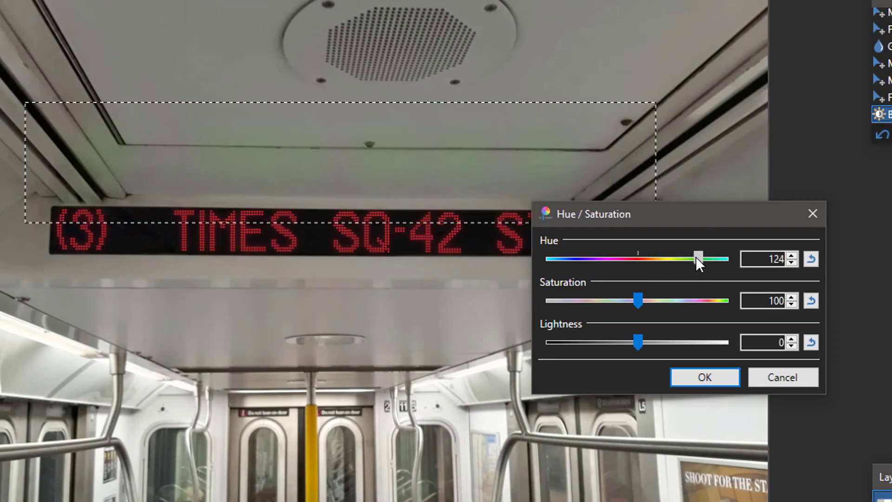
click(811, 259)
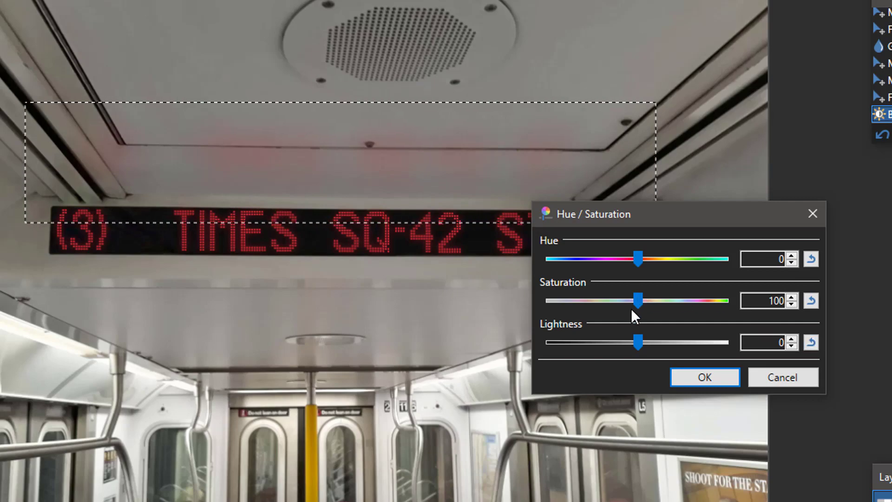
drag(637, 301, 654, 327)
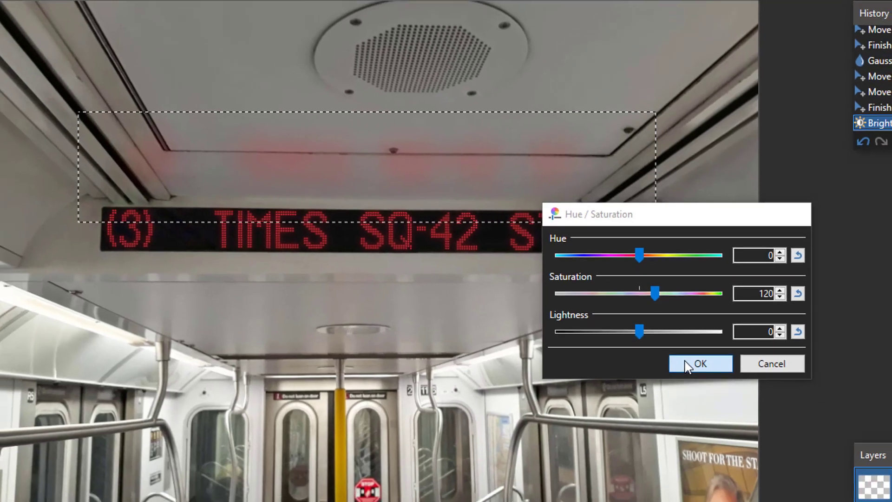
click(702, 377)
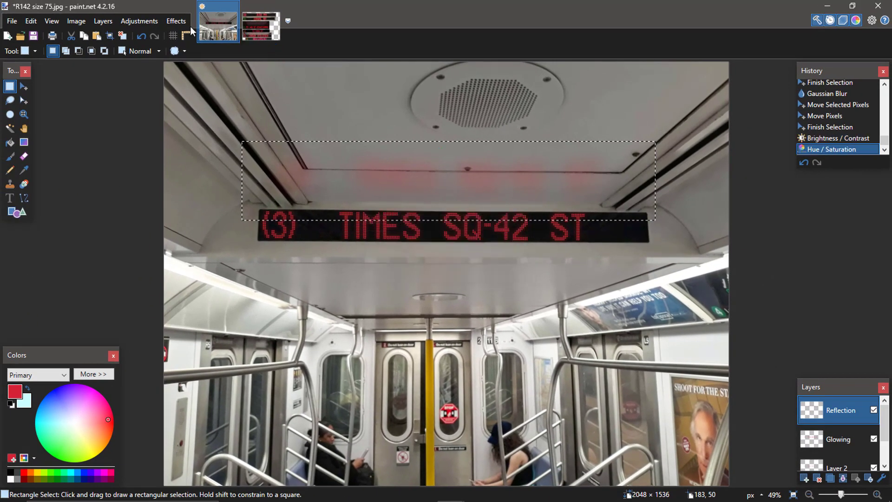
Step: Repeat the Gaussian Blur on the reflection, clear the selection, and inspect the softened glow up close
click(147, 19)
mouse_move(172, 25)
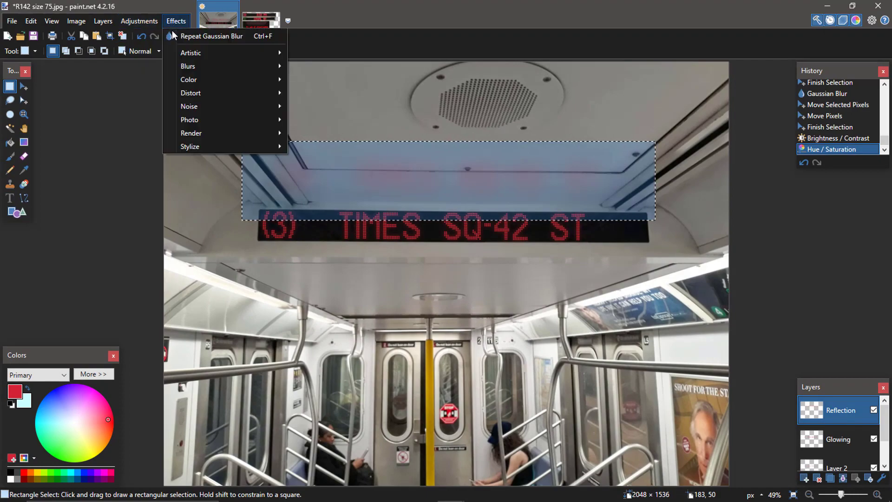
click(197, 36)
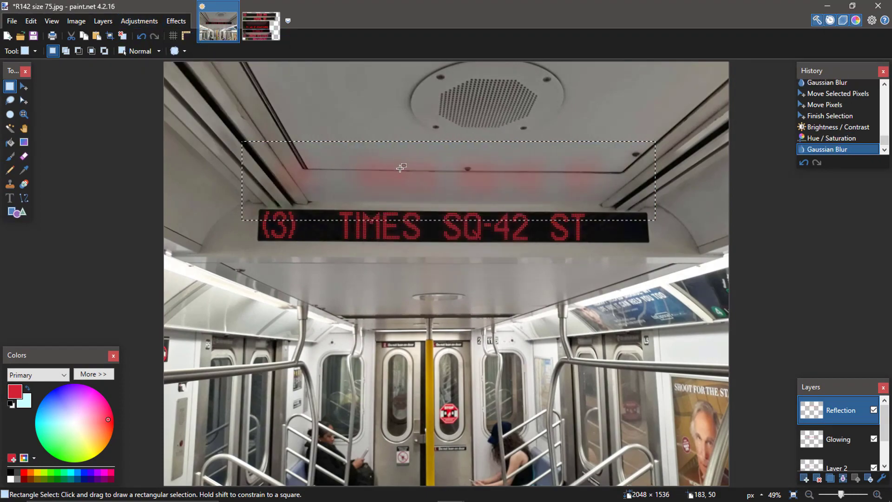
click(400, 167)
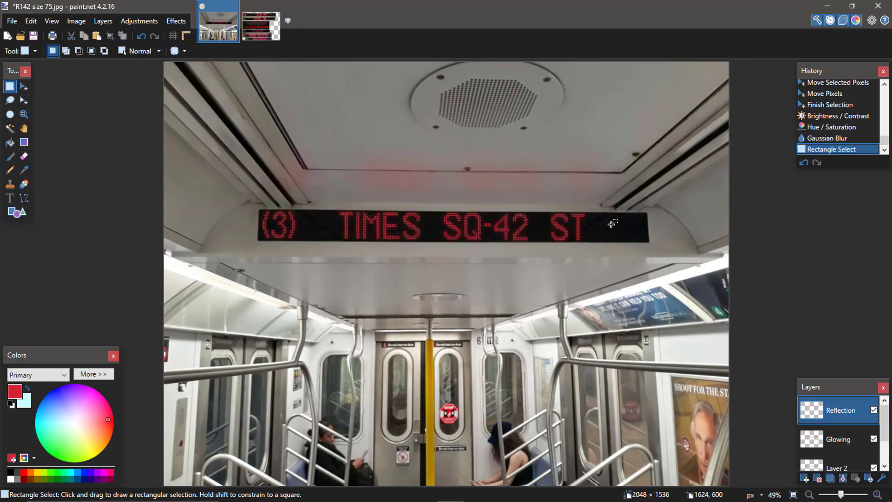
scroll(611, 224, up, 11)
drag(380, 79, 506, 213)
drag(457, 139, 506, 193)
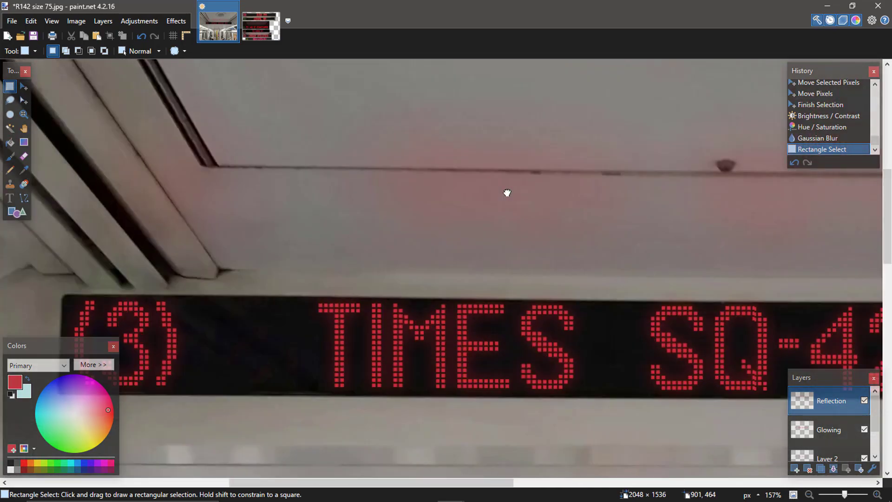
key(ctrl+b)
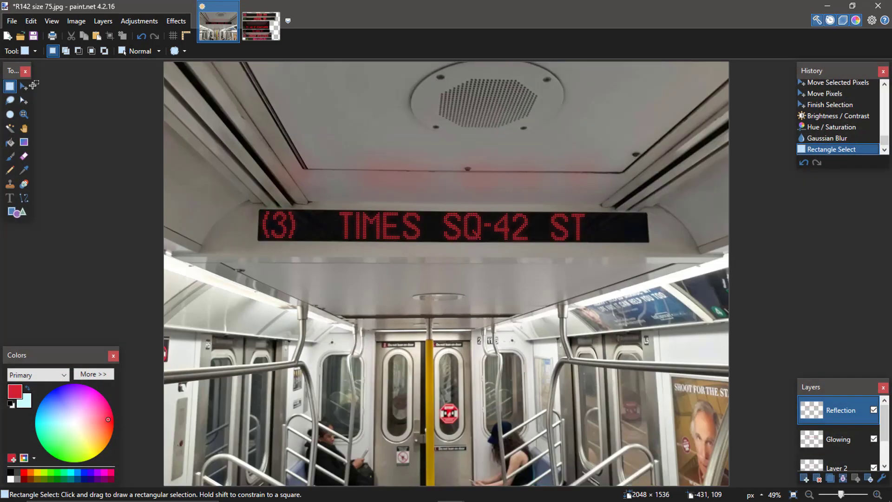
Step: Select everything on the Reflection layer and reposition the red glow slightly on the ceiling above the sign
key(ctrl+a)
key(m)
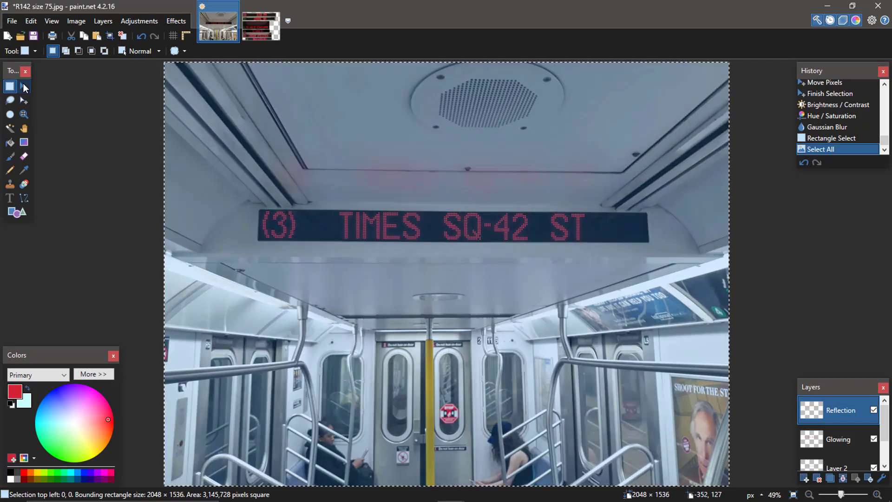
drag(432, 154, 419, 139)
drag(429, 170, 450, 182)
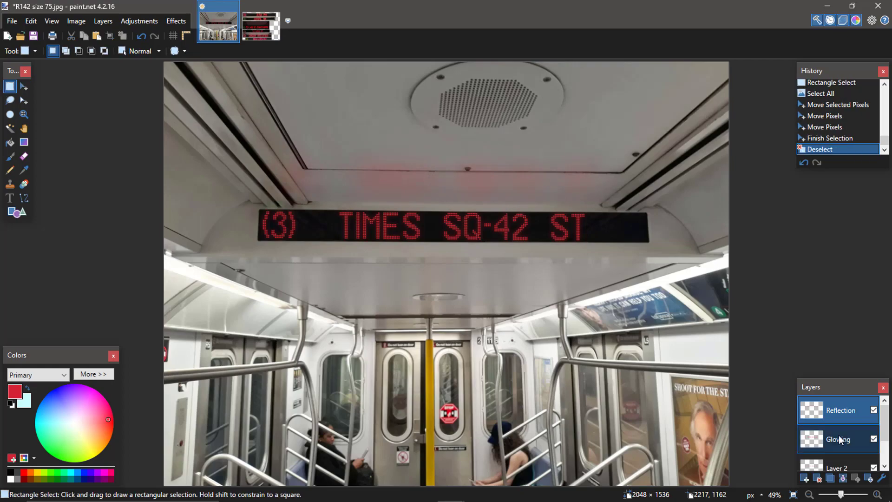
Step: Apply the Glow effect to the Glowing layer with a reduced radius, brightness -6 and contrast 10
scroll(839, 439, down, 1)
scroll(270, 218, up, 1)
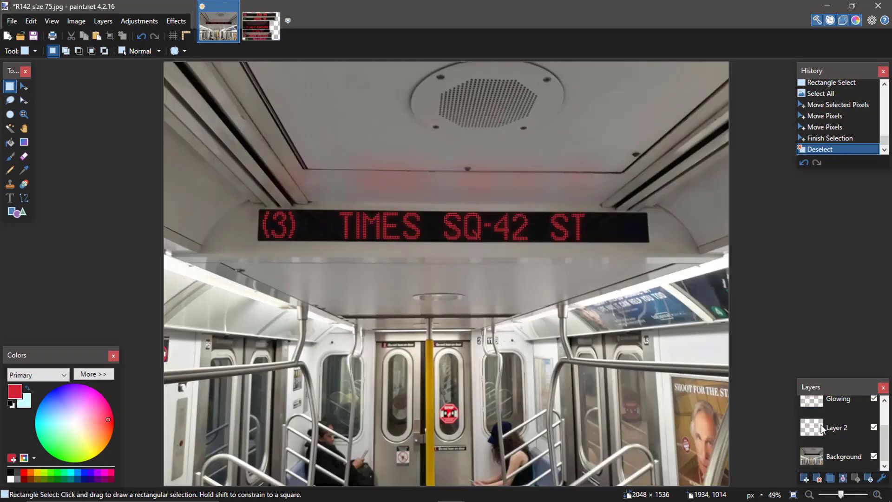
scroll(827, 429, up, 2)
click(838, 439)
click(176, 21)
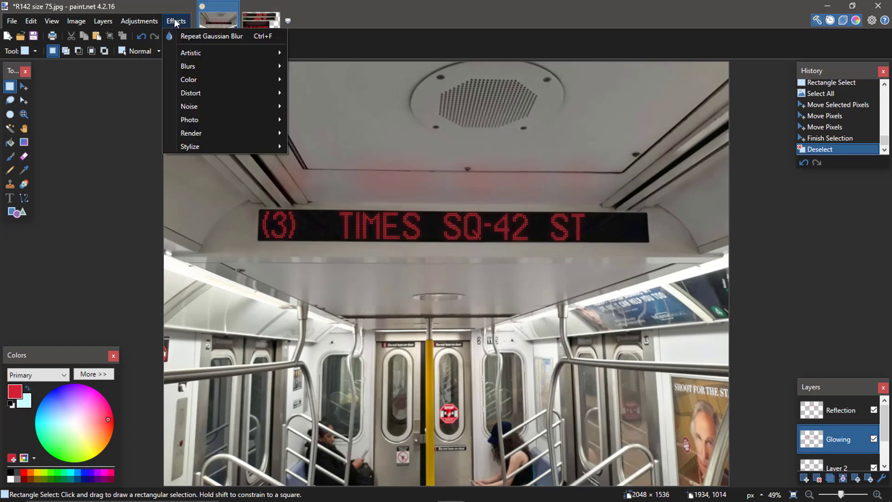
mouse_move(204, 66)
mouse_move(191, 120)
click(325, 120)
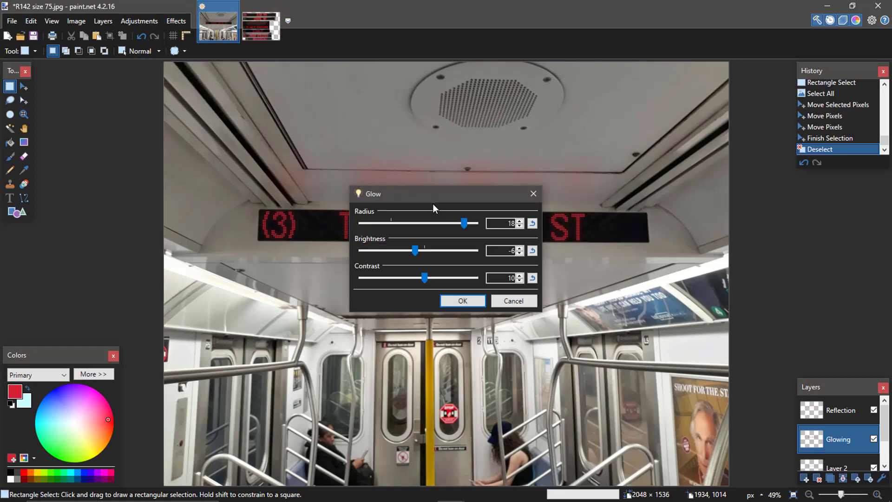
drag(434, 195, 675, 163)
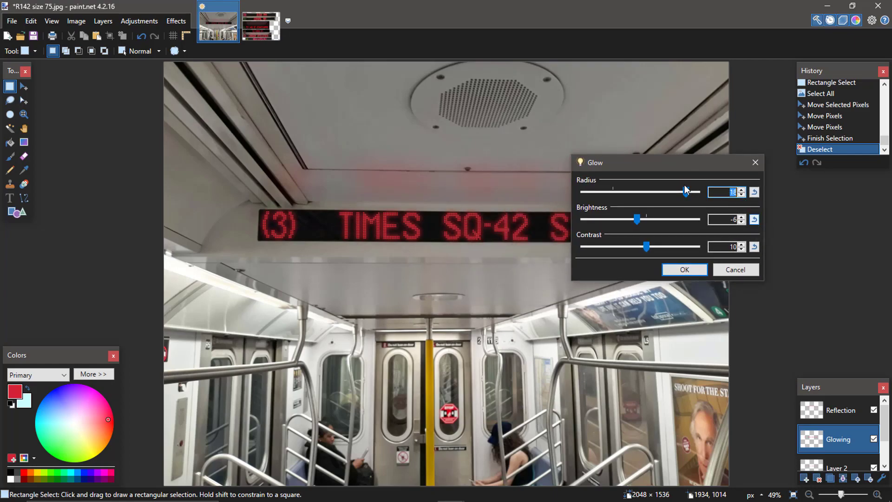
drag(685, 191, 660, 192)
click(680, 271)
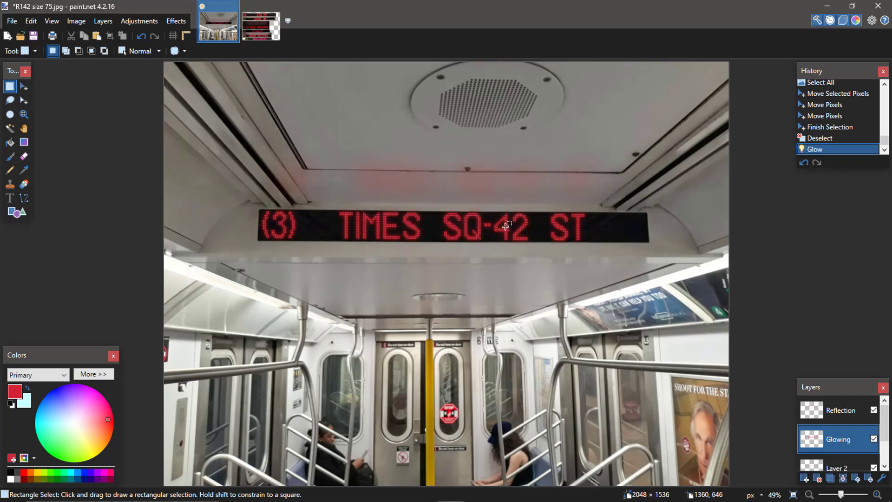
Step: Compare the glowing sign and its ceiling reflection with the signs in reference.png
scroll(506, 226, up, 10)
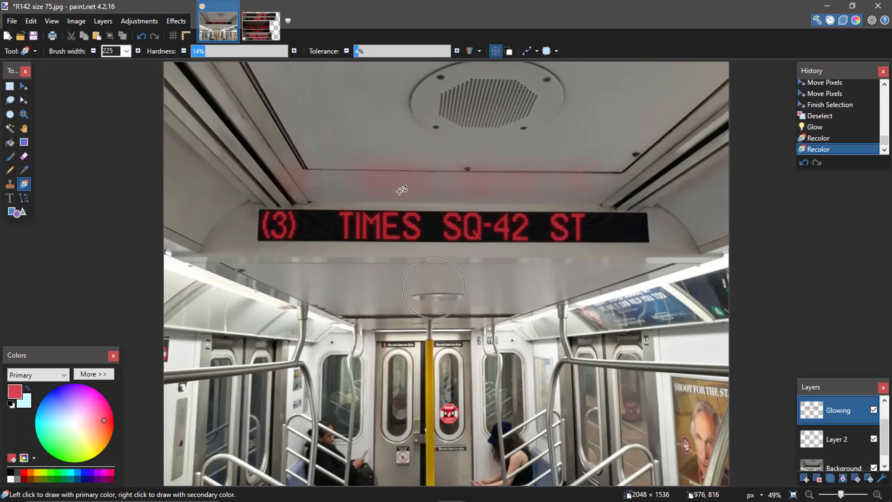
click(261, 26)
click(215, 35)
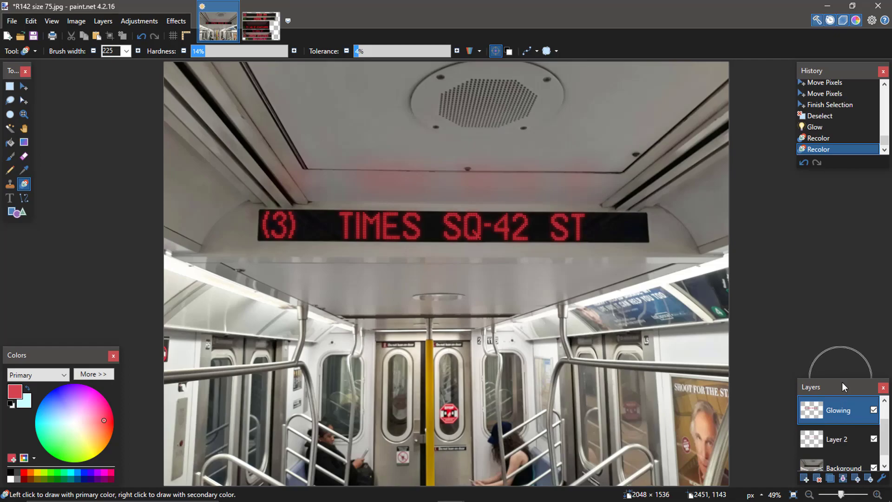
Step: Merge the Reflection and Glowing layers down into Layer 2, keeping the Background layer separate
drag(832, 292, 838, 339)
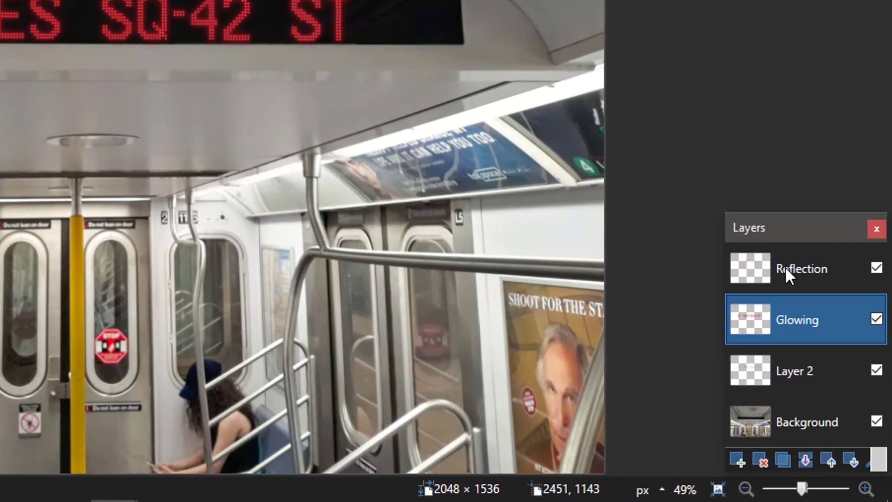
click(785, 266)
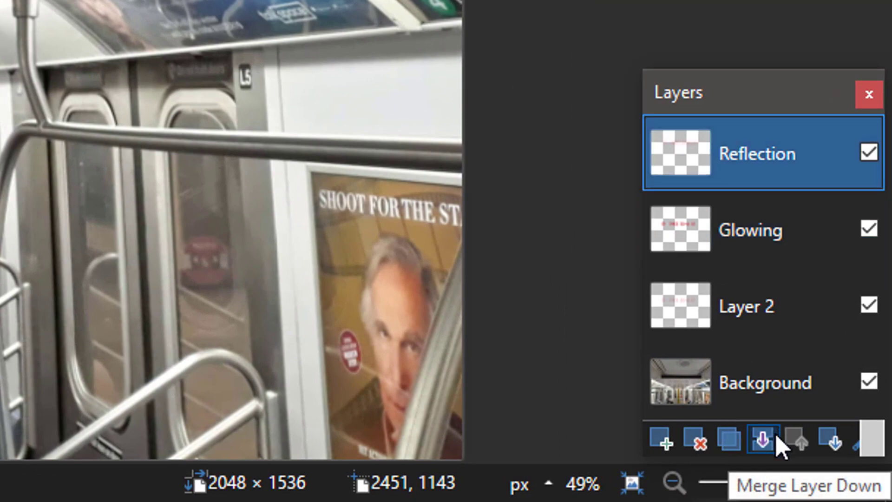
click(775, 442)
click(766, 439)
click(771, 440)
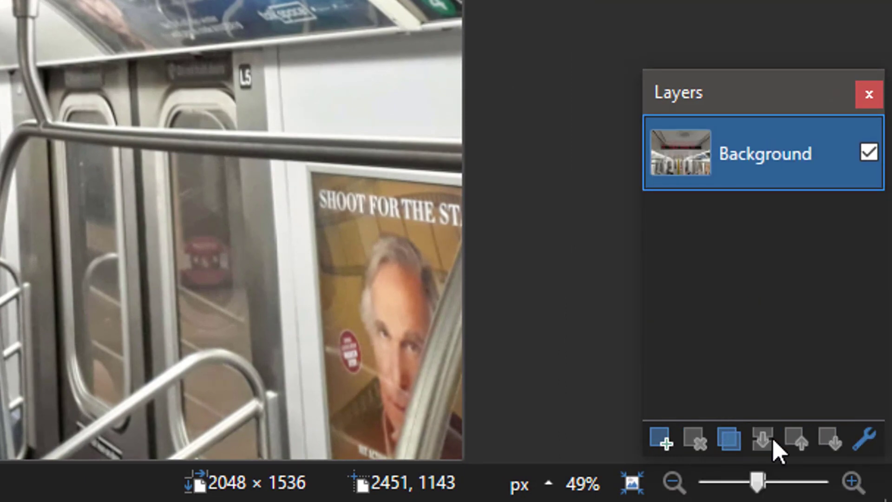
key(ctrl+z)
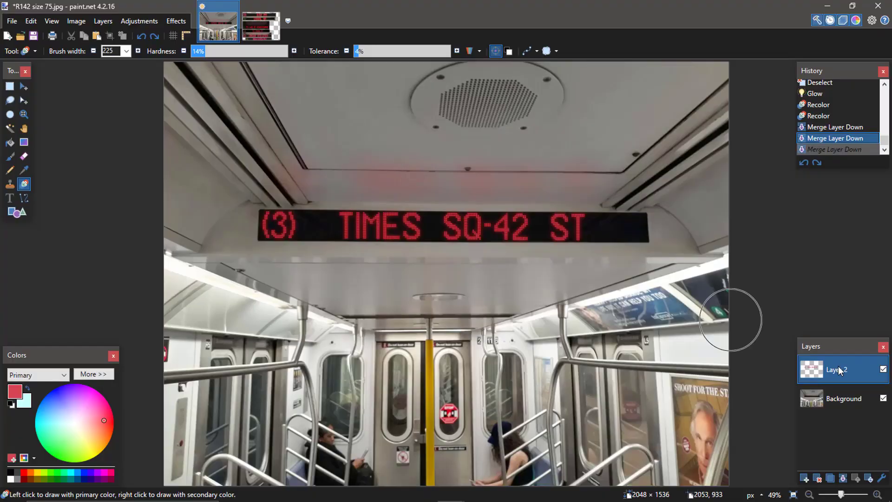
click(817, 479)
key(ctrl+z)
Step: Apply a Hue / Saturation adjustment to Layer 2 with the saturation set to 103
click(170, 22)
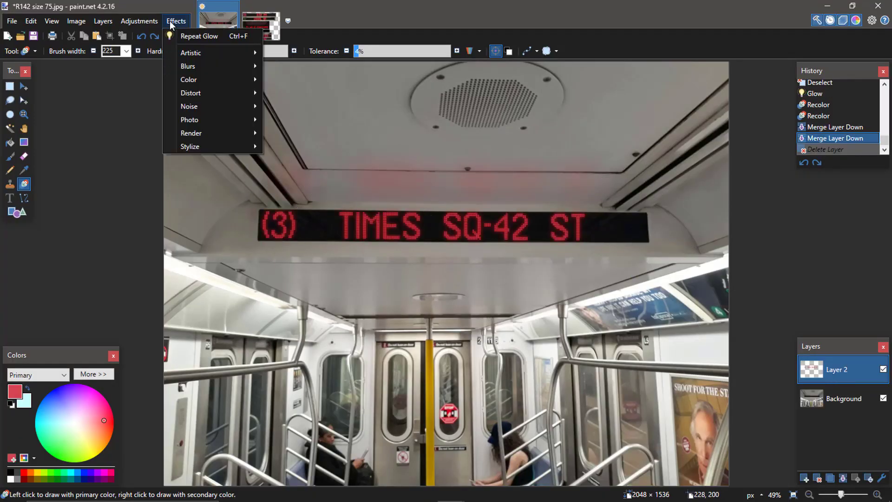
click(139, 21)
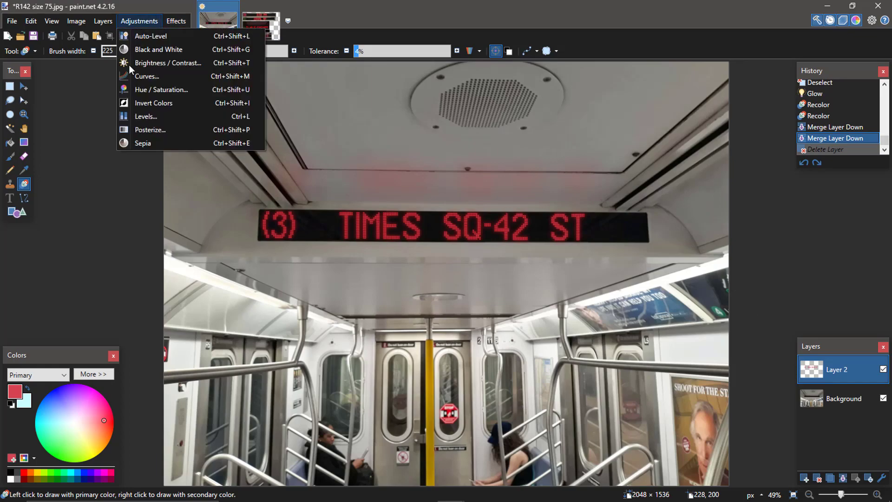
click(135, 90)
drag(423, 194, 471, 279)
click(565, 332)
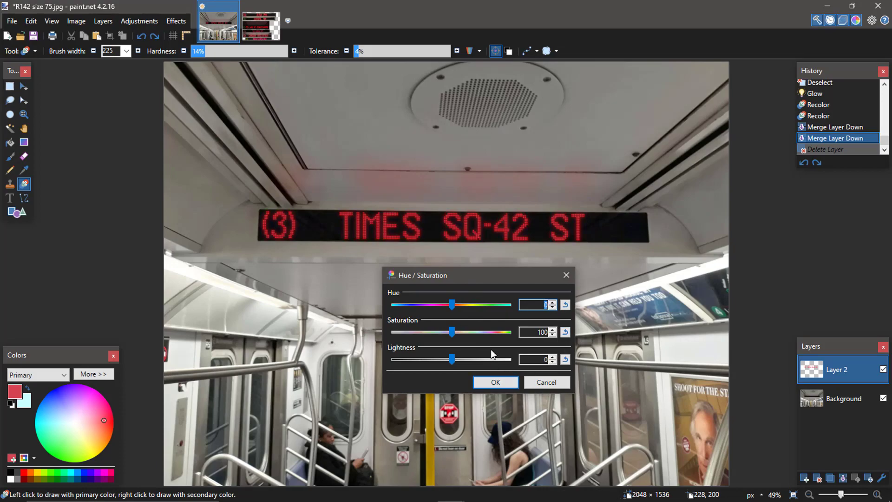
double_click(551, 329)
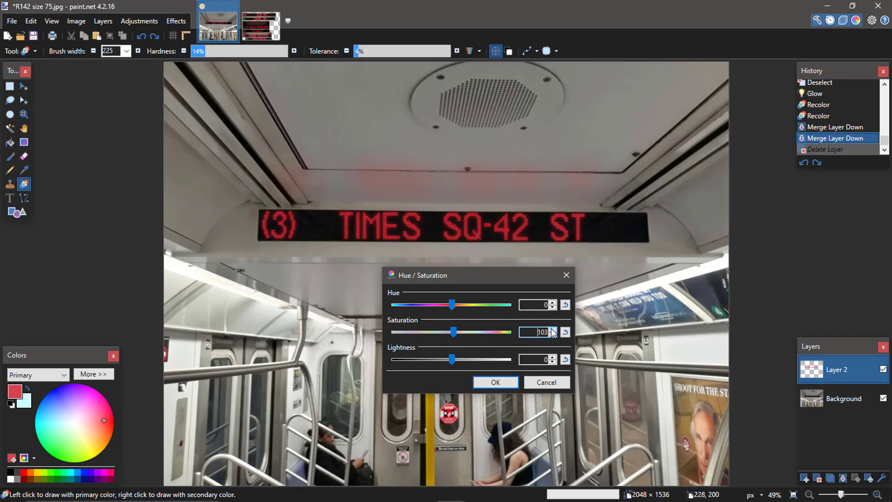
click(511, 382)
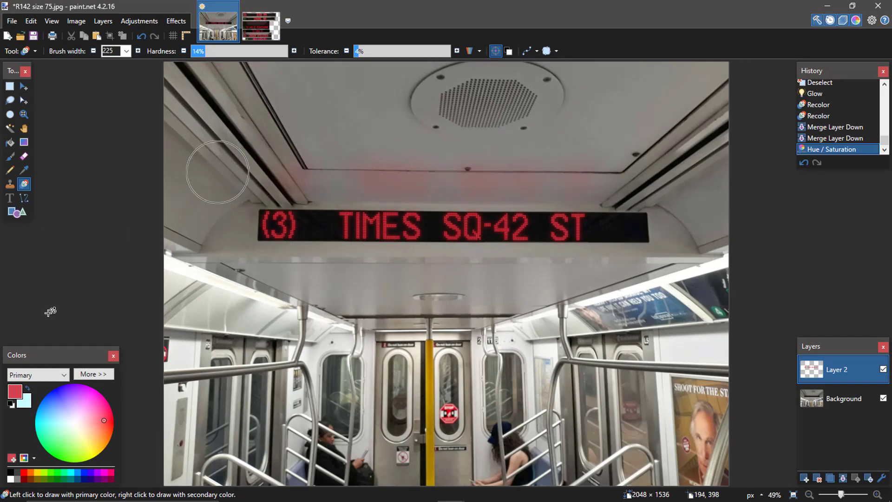
Step: Set the primary color to white for recoloring on Layer 2
click(9, 480)
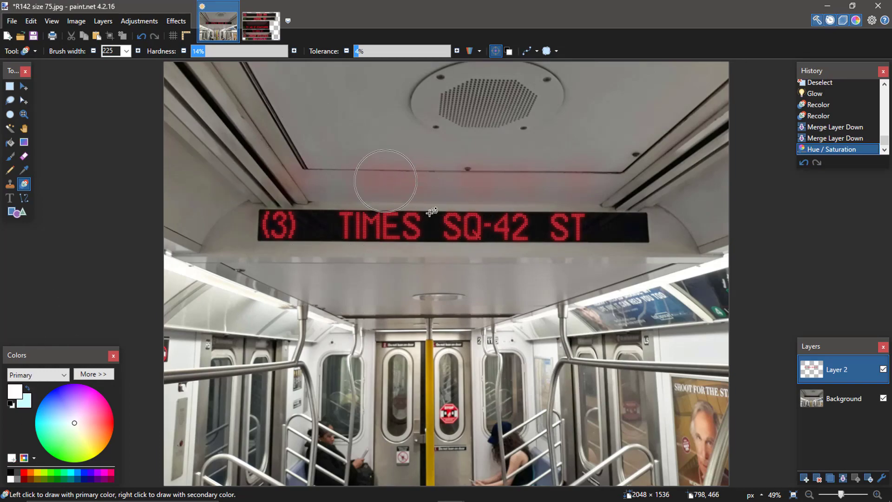